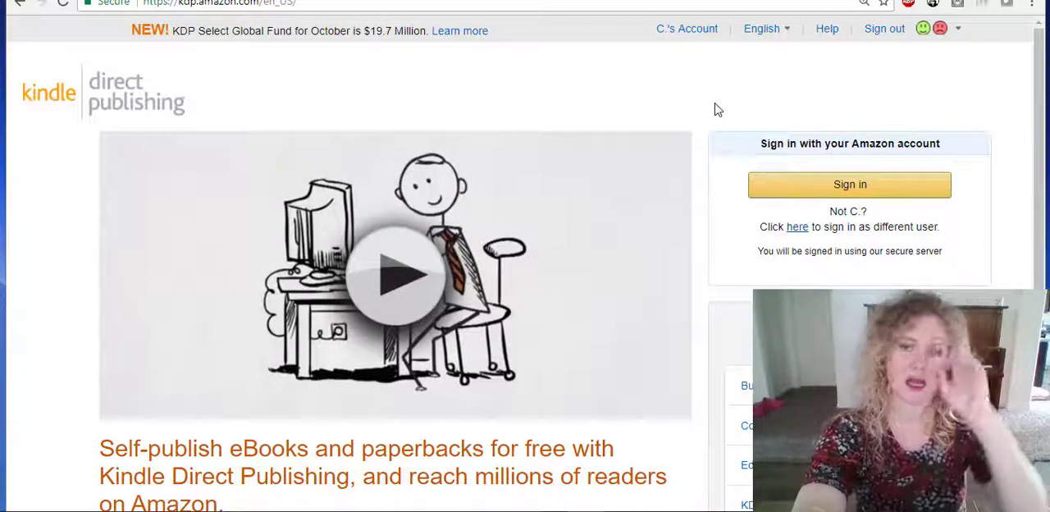
Sign in to Kindle Direct Publishing with the prefilled account credentials and start creating a new Kindle eBook title.
{"action": "left_click", "coordinate": [818, 186]}
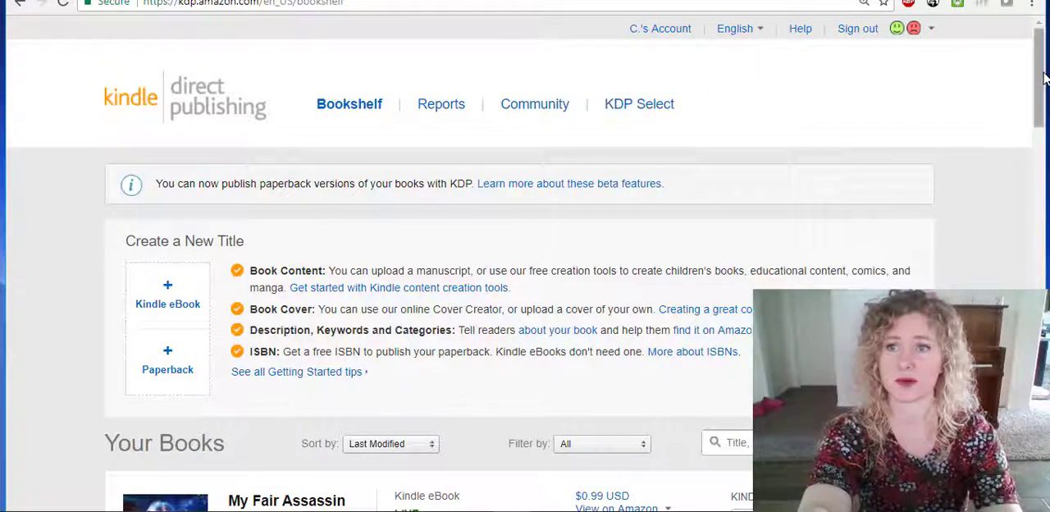
{"action": "mouse_move", "coordinate": [1044, 76]}
{"action": "left_mouse_down"}
{"action": "mouse_move", "coordinate": [1002, 275]}
{"action": "mouse_move", "coordinate": [1002, 353]}
{"action": "mouse_move", "coordinate": [1023, 101]}
{"action": "left_mouse_up"}
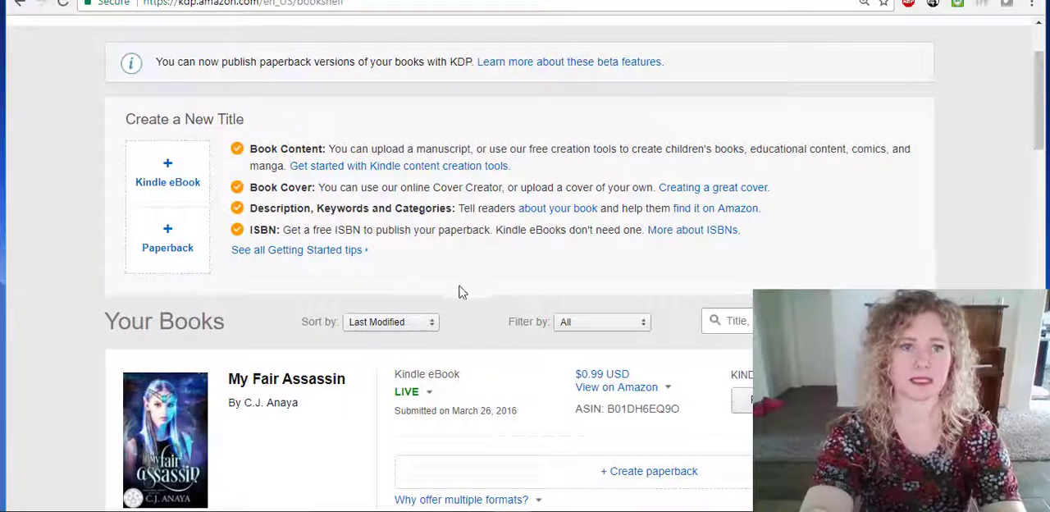
{"action": "left_click", "coordinate": [168, 170]}
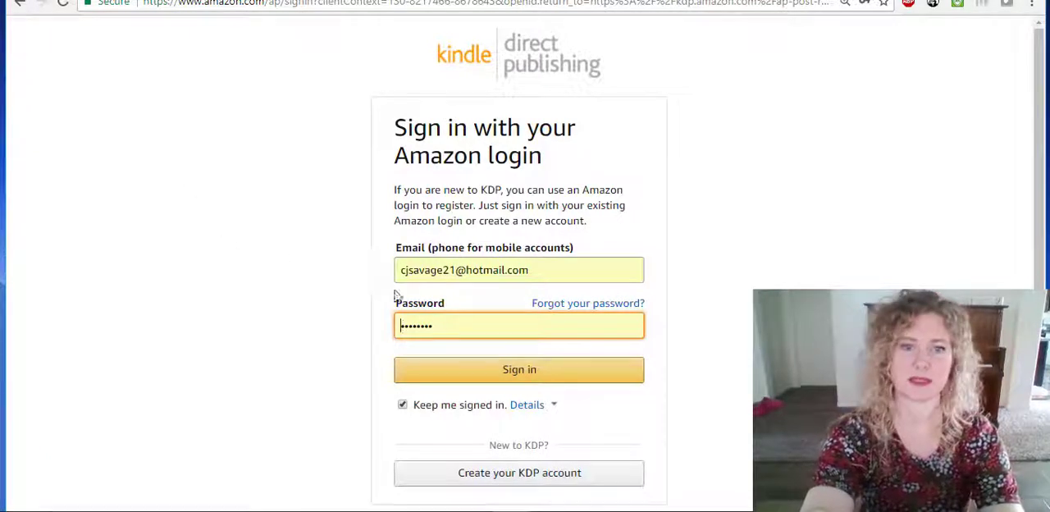
{"action": "left_click", "coordinate": [480, 370]}
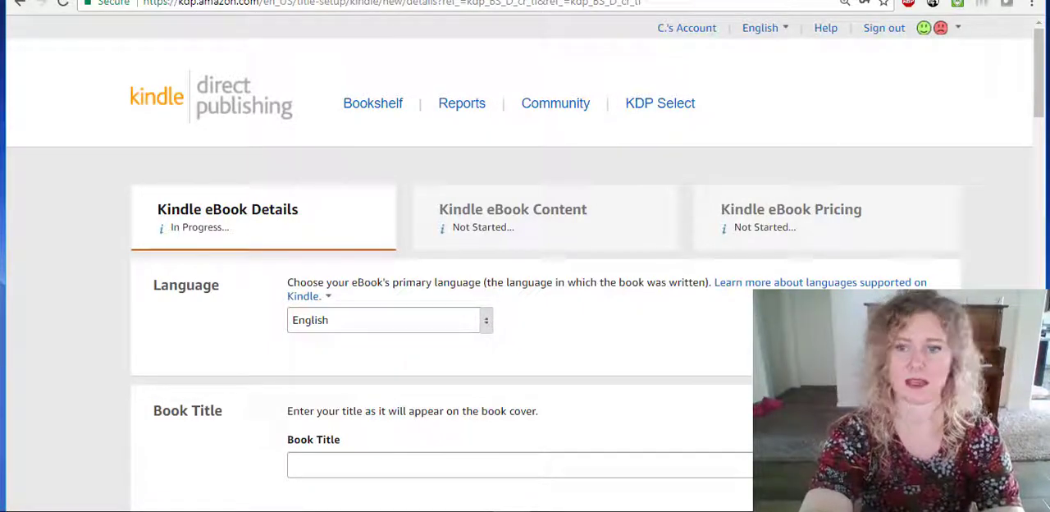
Review the eBook's language, title, series, edition number and author fields, and examine the available contributor roles.
{"action": "left_click_drag", "start_coordinate": [1043, 49], "coordinate": [1035, 99]}
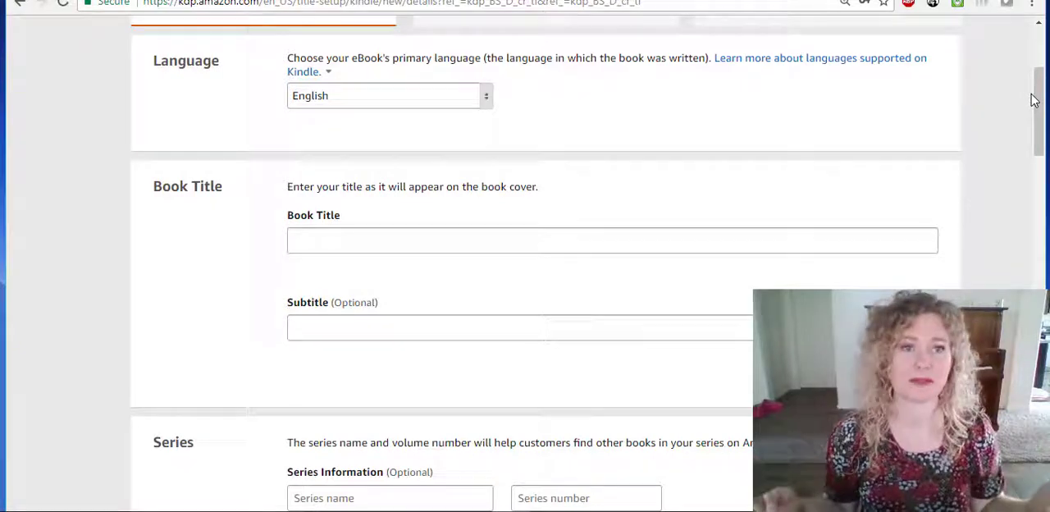
{"action": "left_click_drag", "start_coordinate": [1034, 99], "coordinate": [1038, 132]}
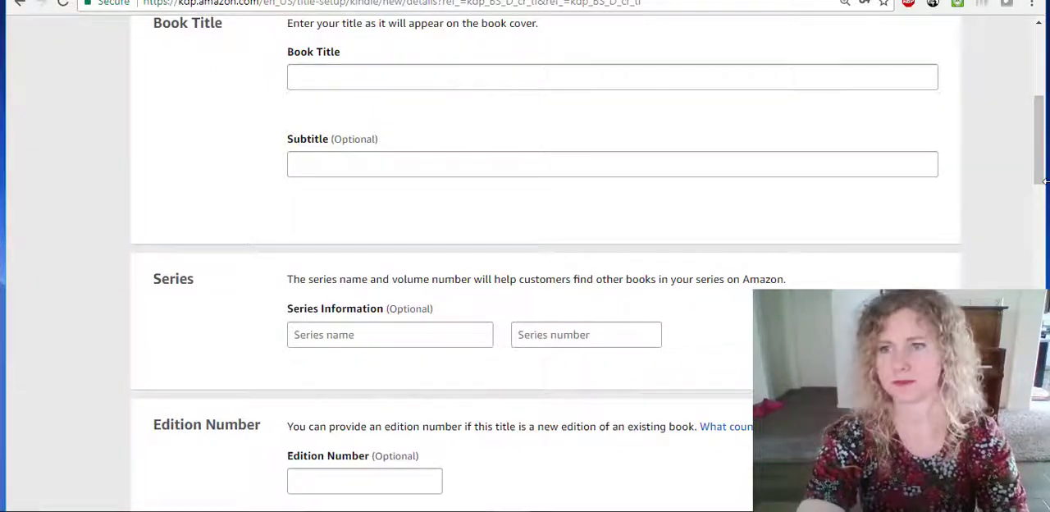
{"action": "scroll", "coordinate": [1042, 156], "scroll_direction": "down", "scroll_amount": 3}
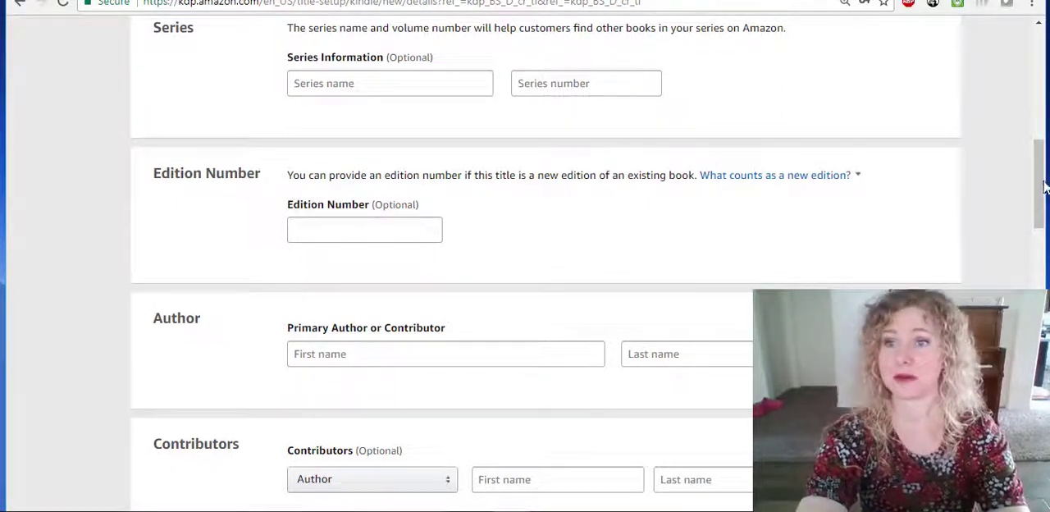
{"action": "left_click_drag", "start_coordinate": [1040, 186], "coordinate": [1041, 205]}
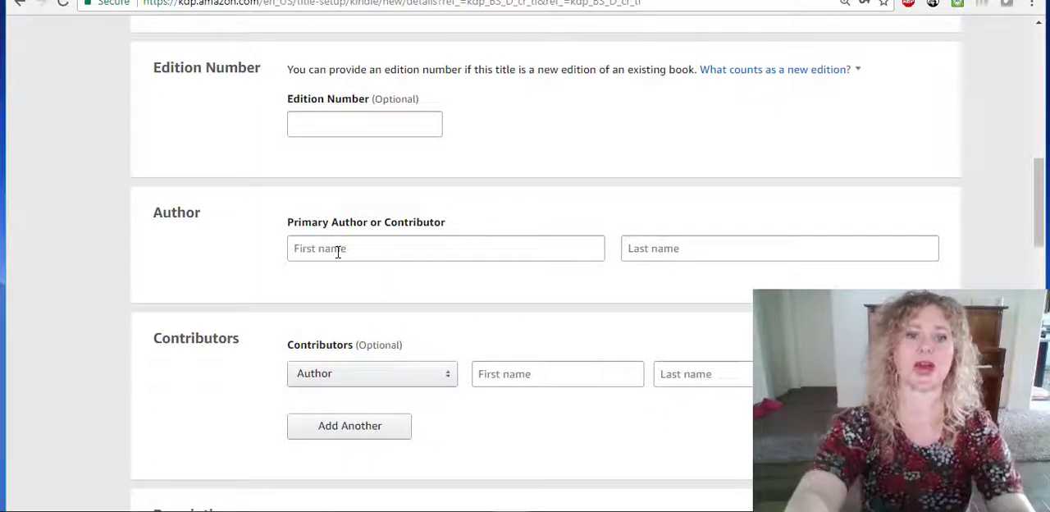
{"action": "left_click", "coordinate": [448, 384]}
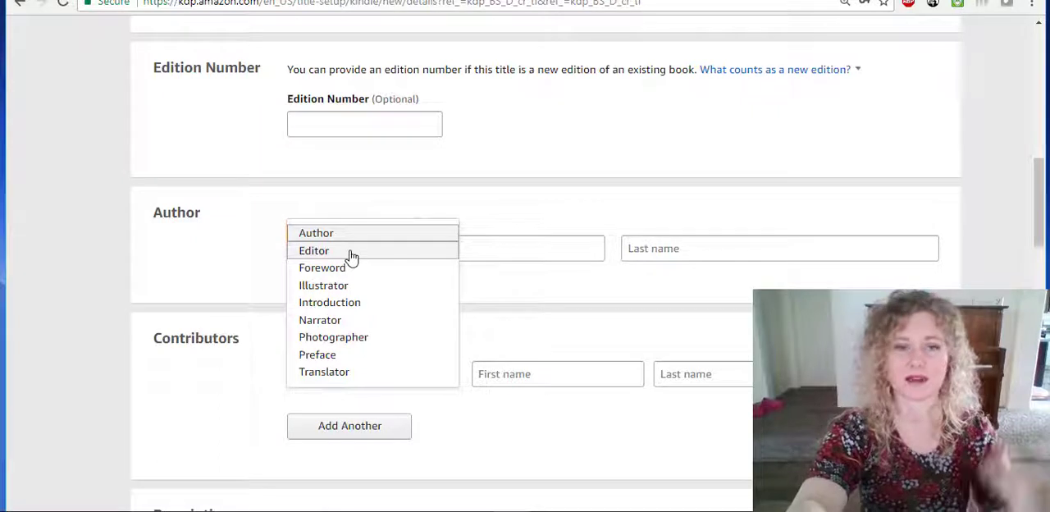
{"action": "left_click", "coordinate": [523, 425]}
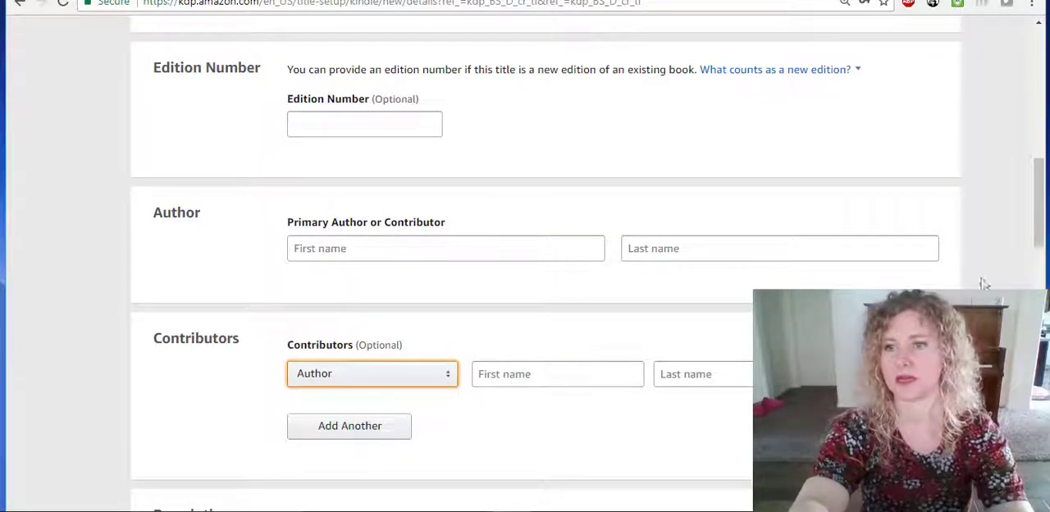
Enter the book description in bold tags: "<b>It's not every day a teenage girl is singled out for assassination.</b>".
{"action": "left_click_drag", "start_coordinate": [1039, 204], "coordinate": [1036, 267]}
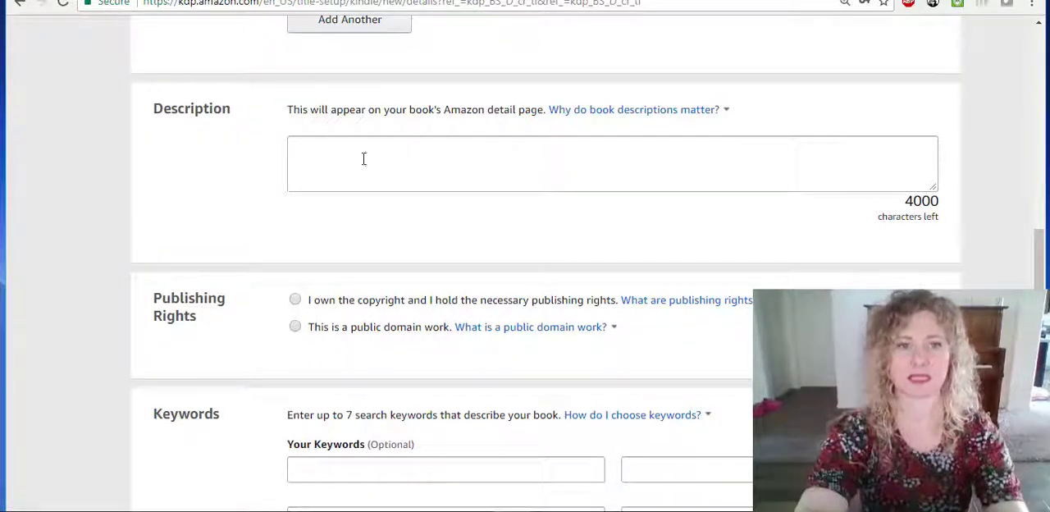
{"action": "left_click", "coordinate": [312, 148]}
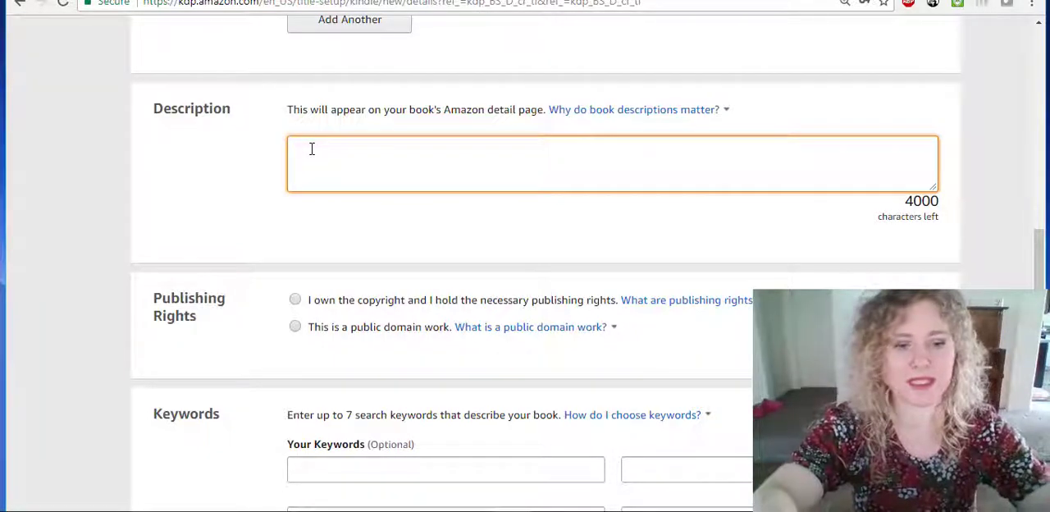
{"action": "type", "text": "b>"}
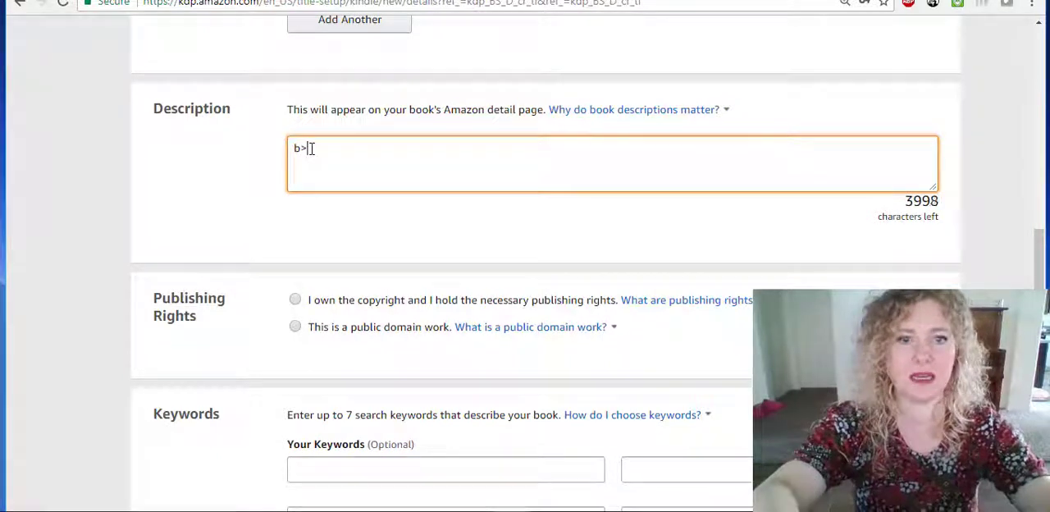
{"action": "key", "text": "BackSpace"}
{"action": "key", "text": "BackSpace"}
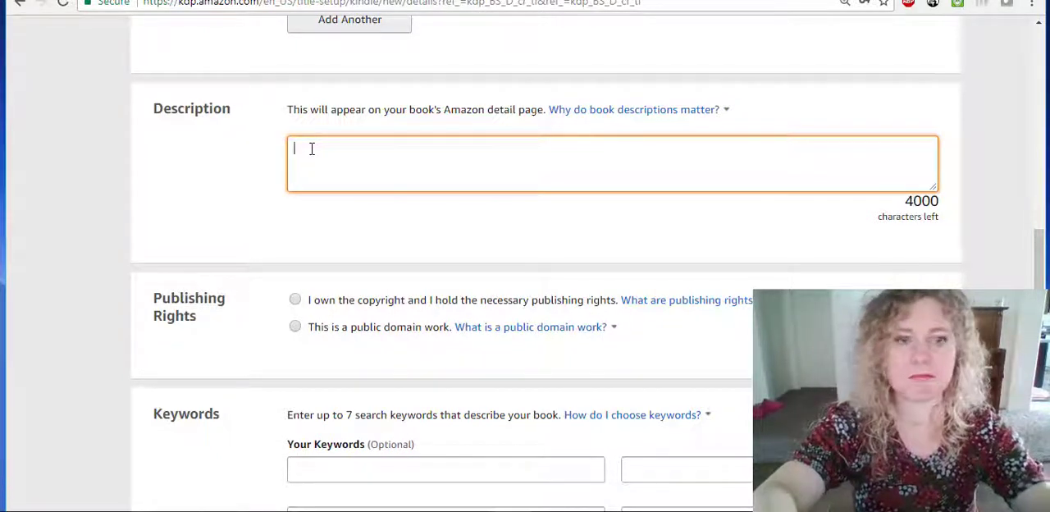
{"action": "type", "text": "<b>"}
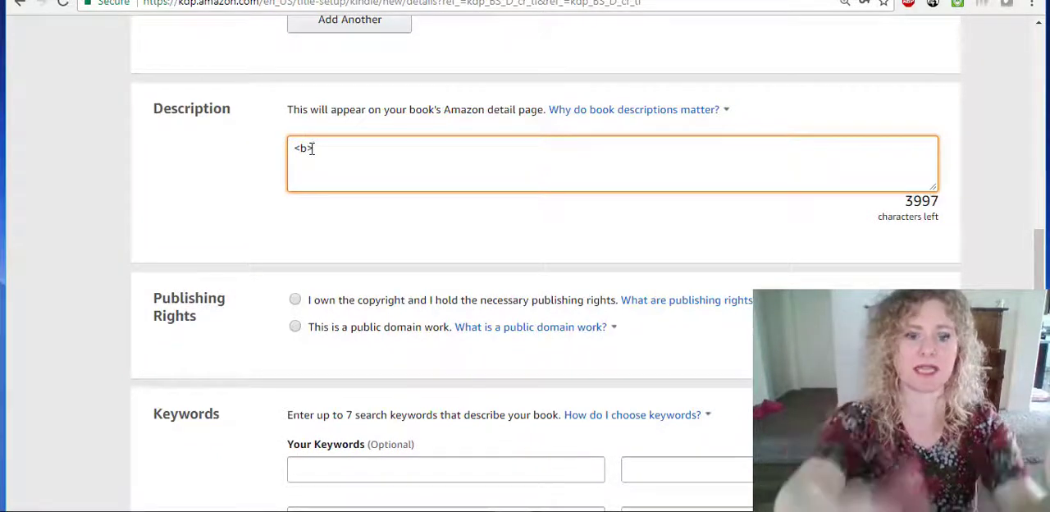
{"action": "type", "text": "It"}
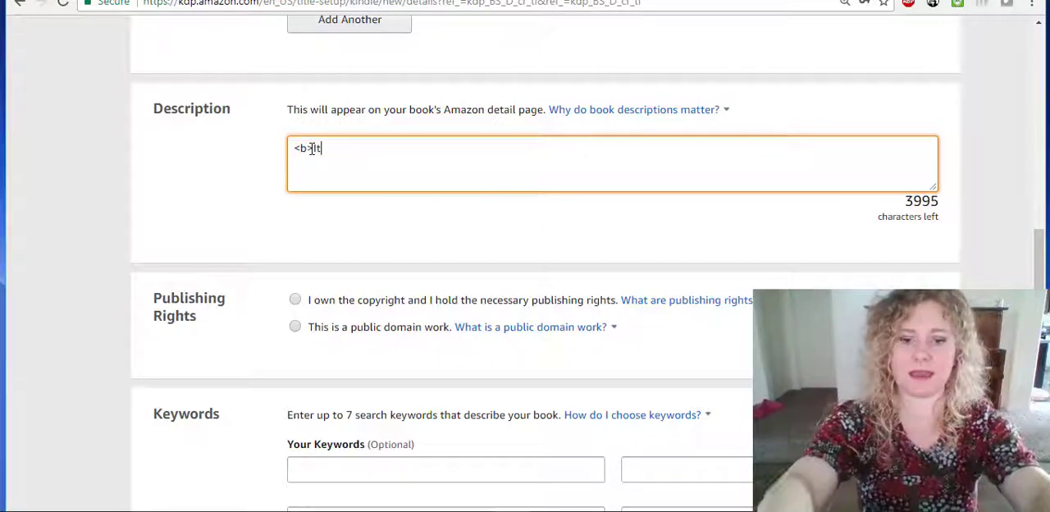
{"action": "type", "text": "'s not every day "}
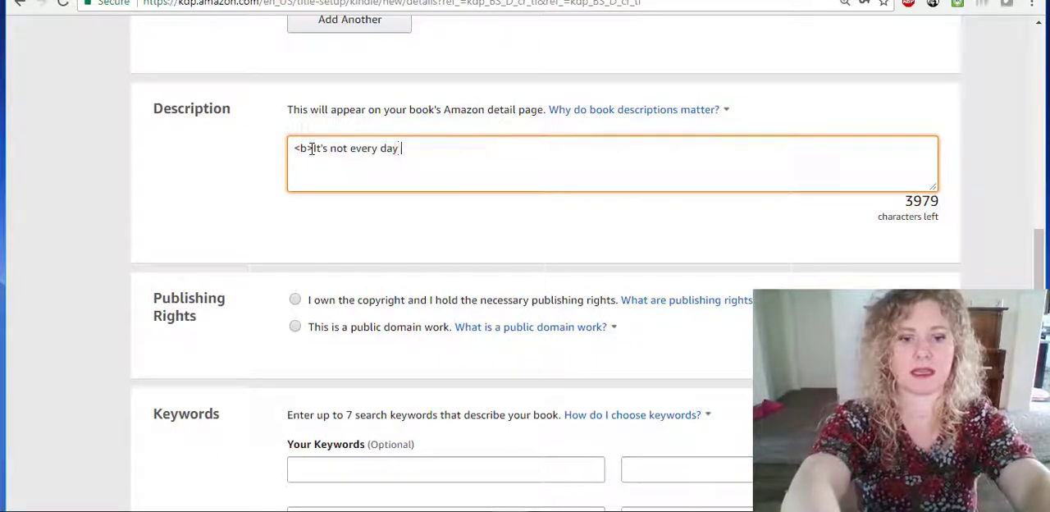
{"action": "type", "text": "a teenage girl is"}
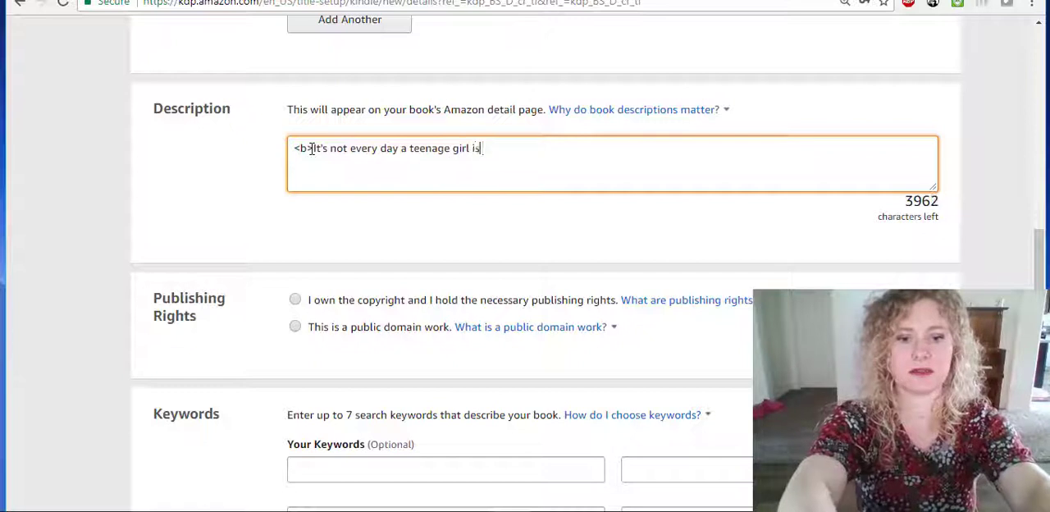
{"action": "type", "text": " singled out for as"}
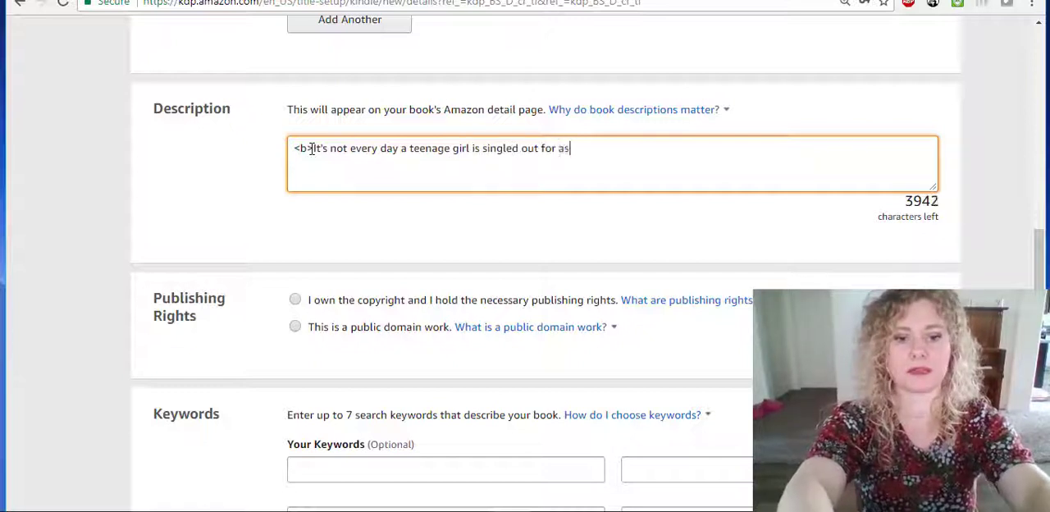
{"action": "type", "text": "sassination"}
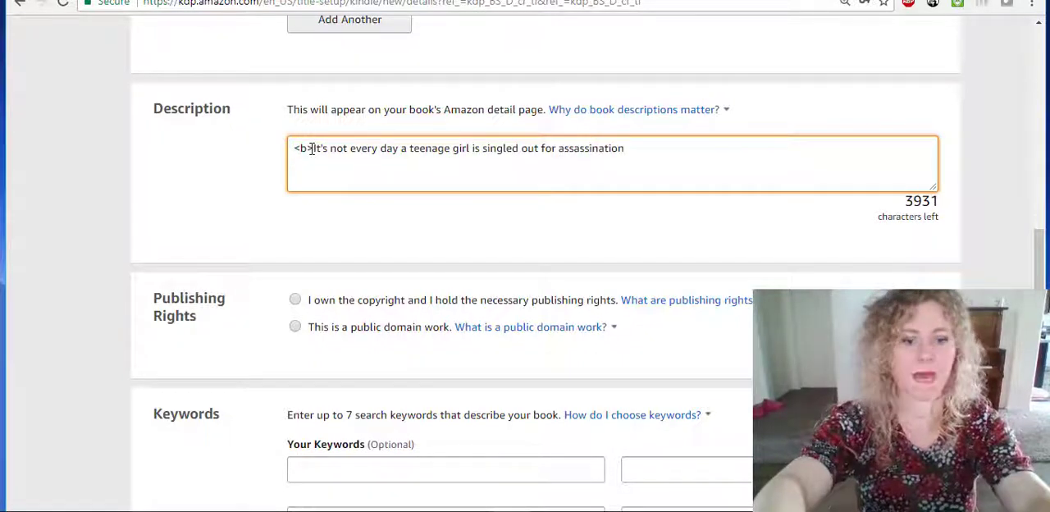
{"action": "type", "text": ".<"}
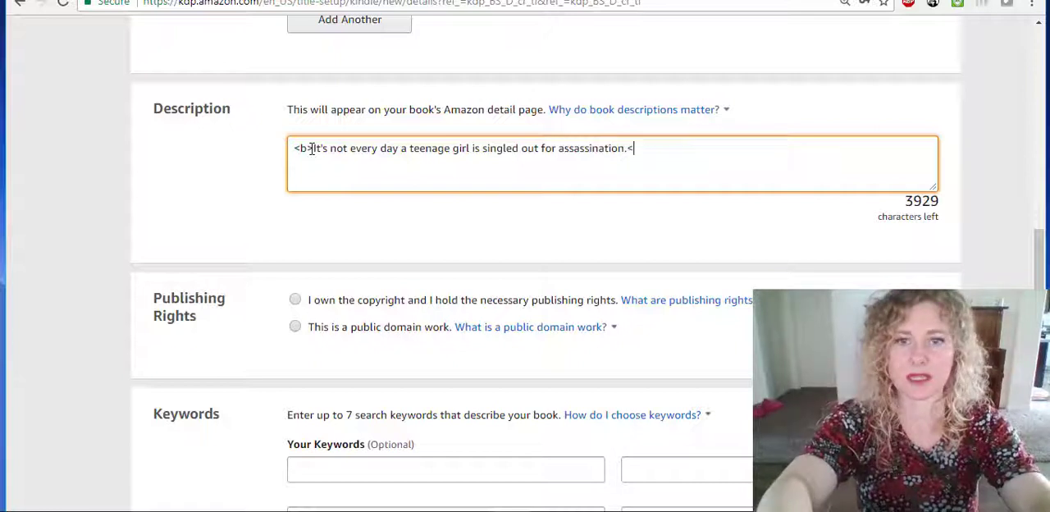
{"action": "type", "text": "/b"}
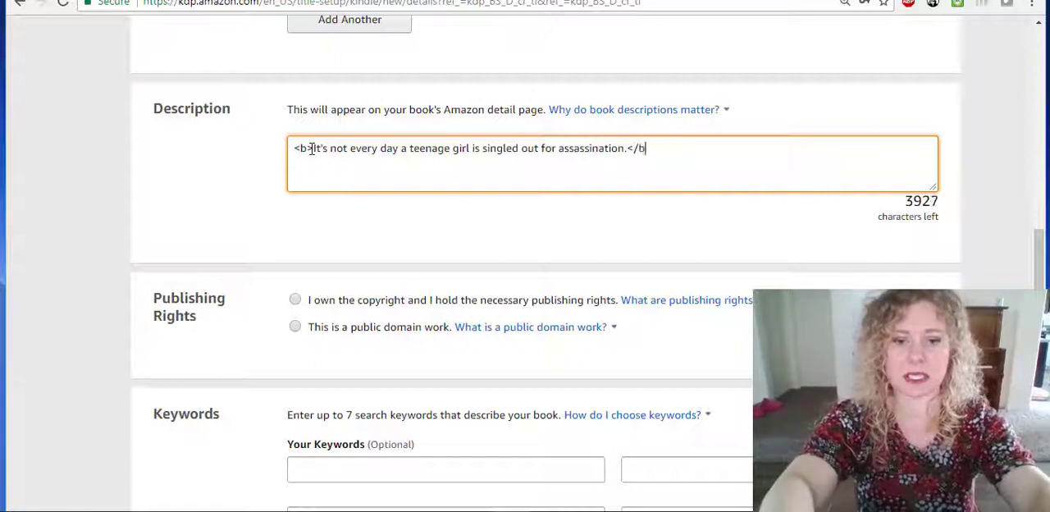
{"action": "type", "text": ">"}
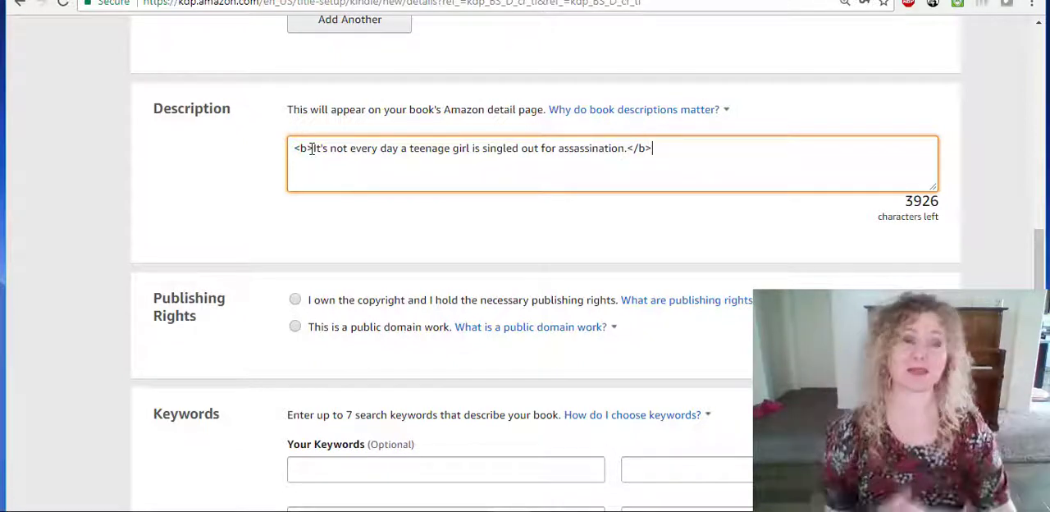
Replace the opening and closing bold tags around the description sentence with italic tags, <i> and </i>.
{"action": "left_click", "coordinate": [312, 148]}
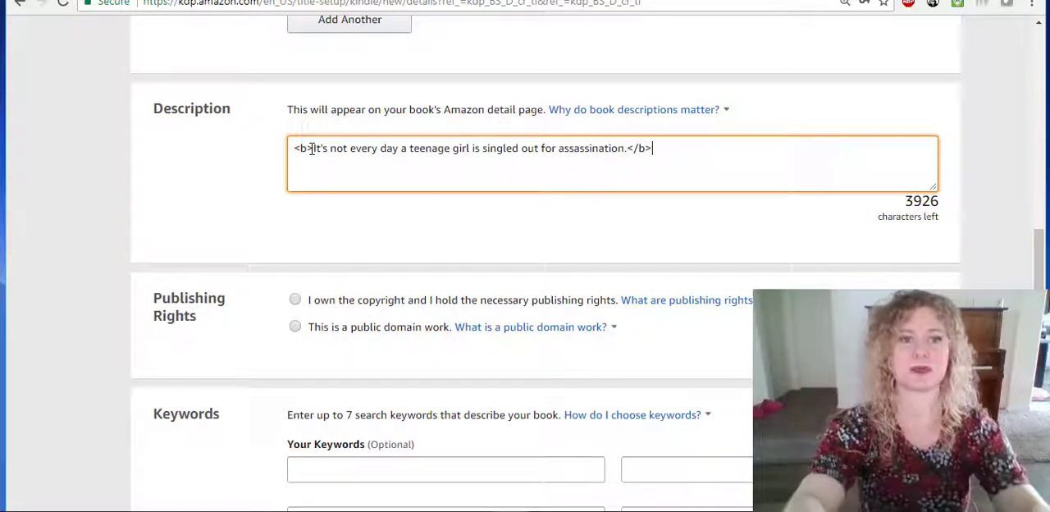
{"action": "key", "text": "BackSpace"}
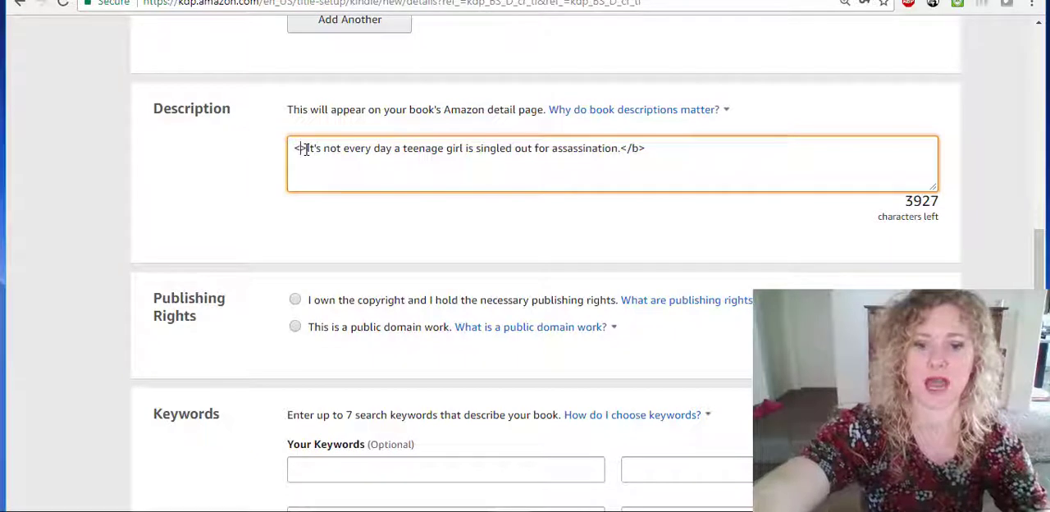
{"action": "type", "text": "i"}
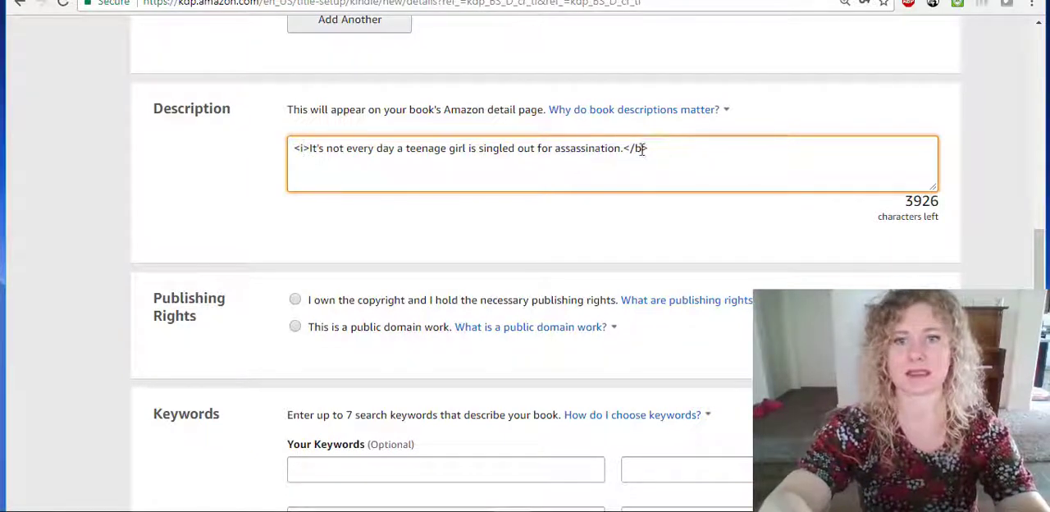
{"action": "left_click", "coordinate": [642, 148]}
{"action": "key", "text": "BackSpace"}
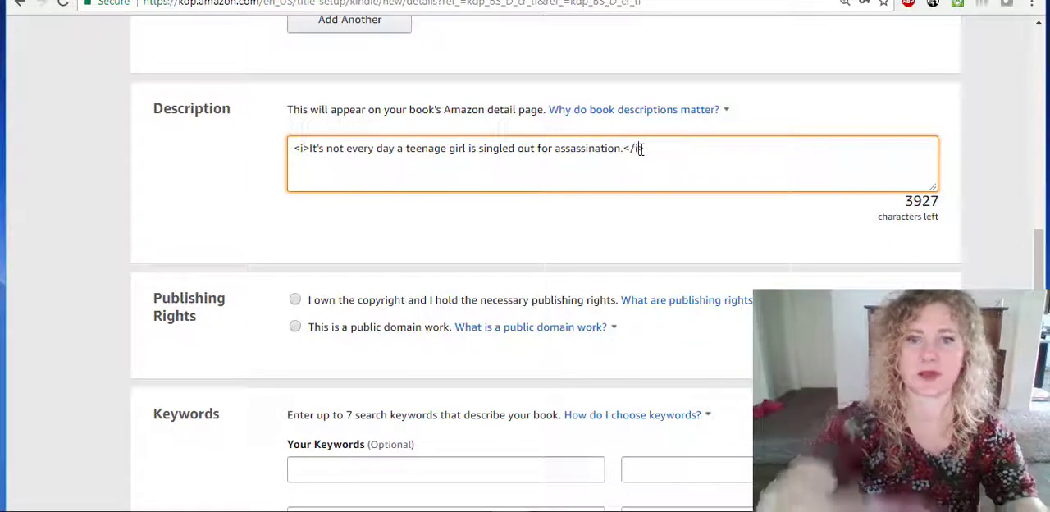
{"action": "type", "text": "i"}
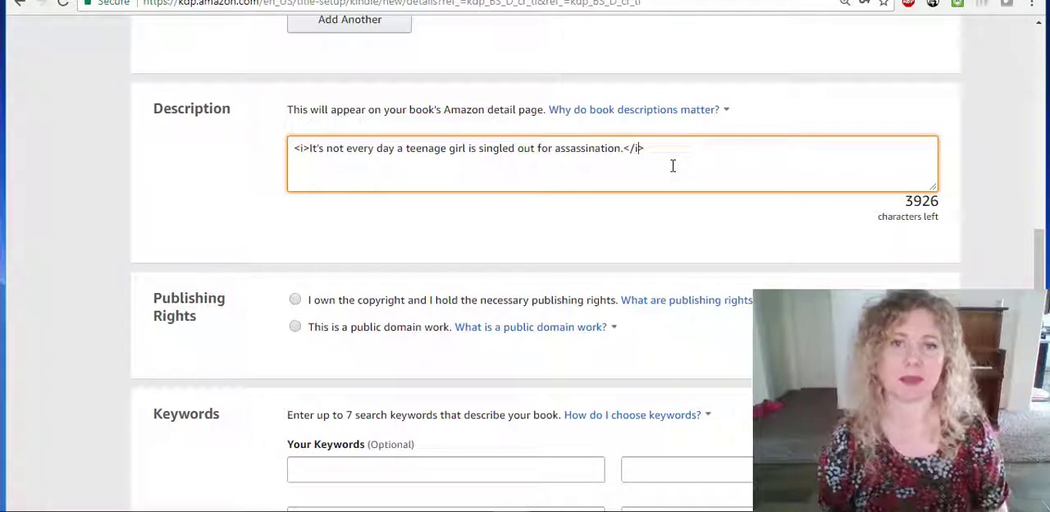
{"action": "type", "text": ">"}
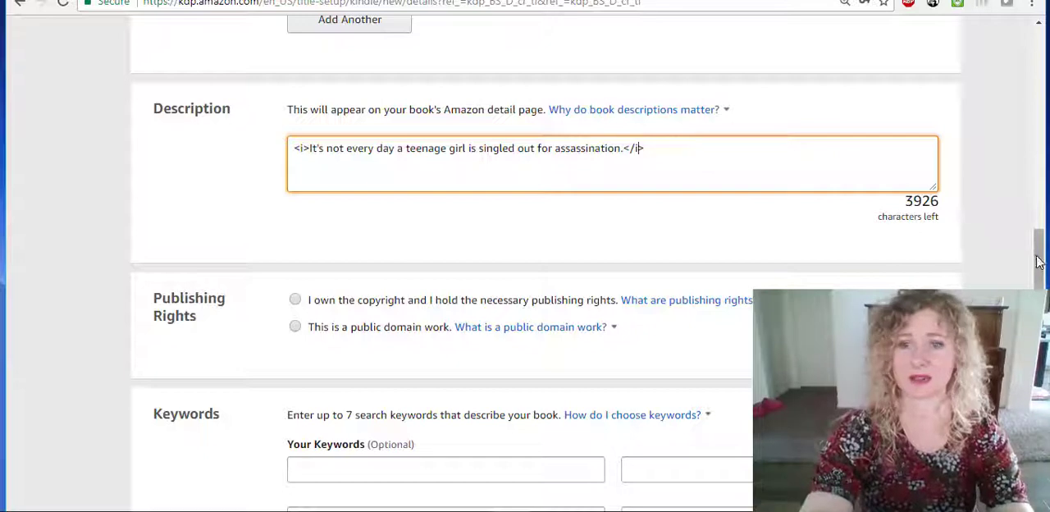
Read the explanation of what counts as a public domain work in the Publishing Rights section.
{"action": "left_click_drag", "start_coordinate": [1037, 260], "coordinate": [1038, 298]}
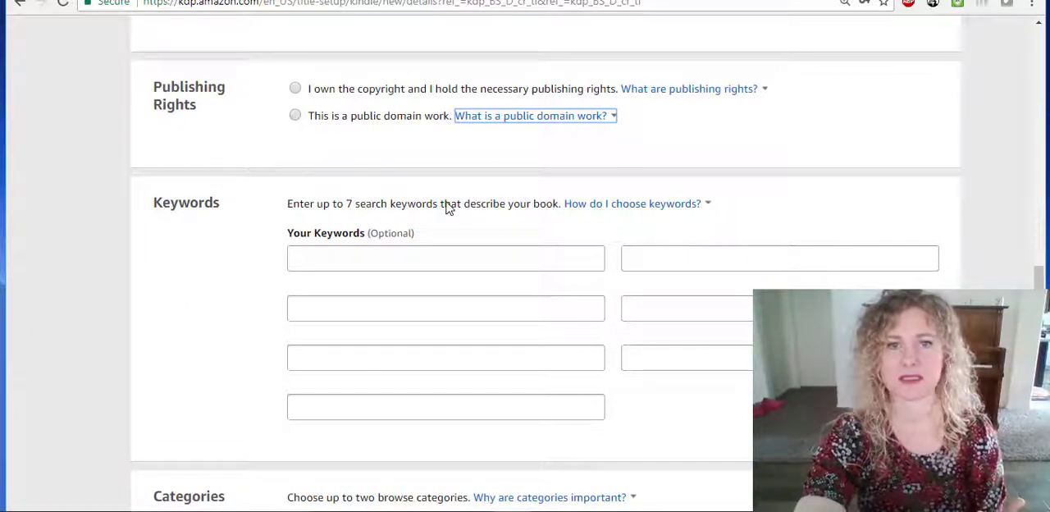
{"action": "left_click", "coordinate": [586, 119]}
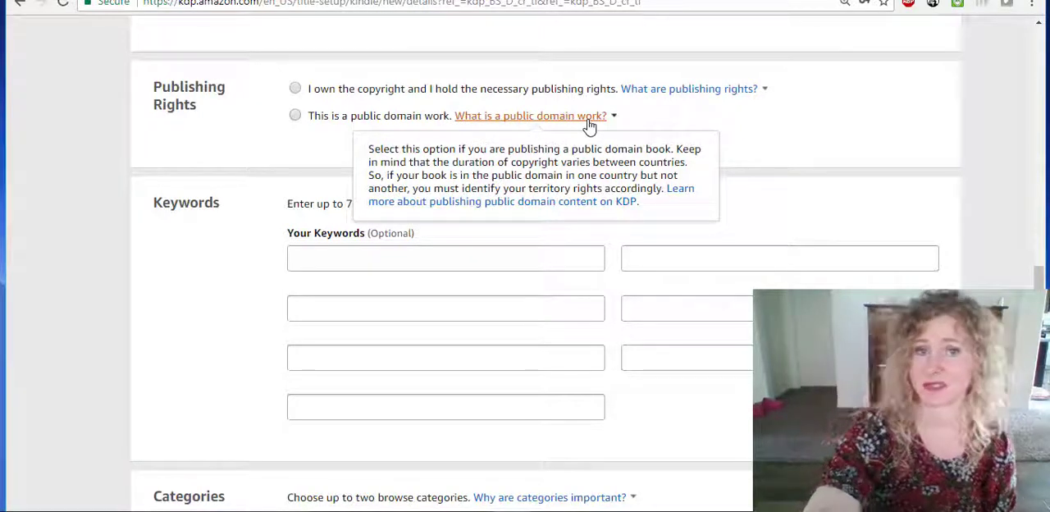
{"action": "left_click", "coordinate": [753, 122]}
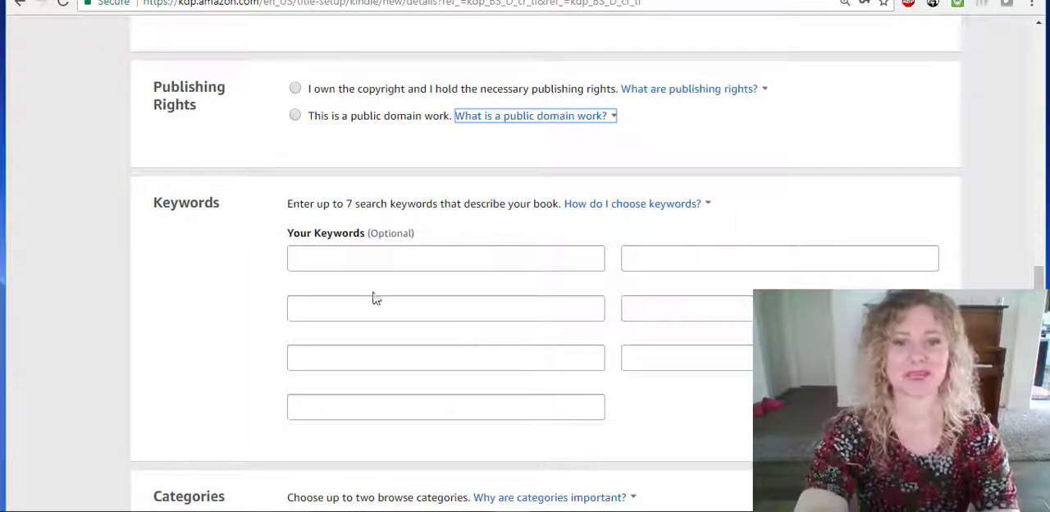
Enter "faeire queens" as the first search keyword for the book.
{"action": "left_click", "coordinate": [320, 269]}
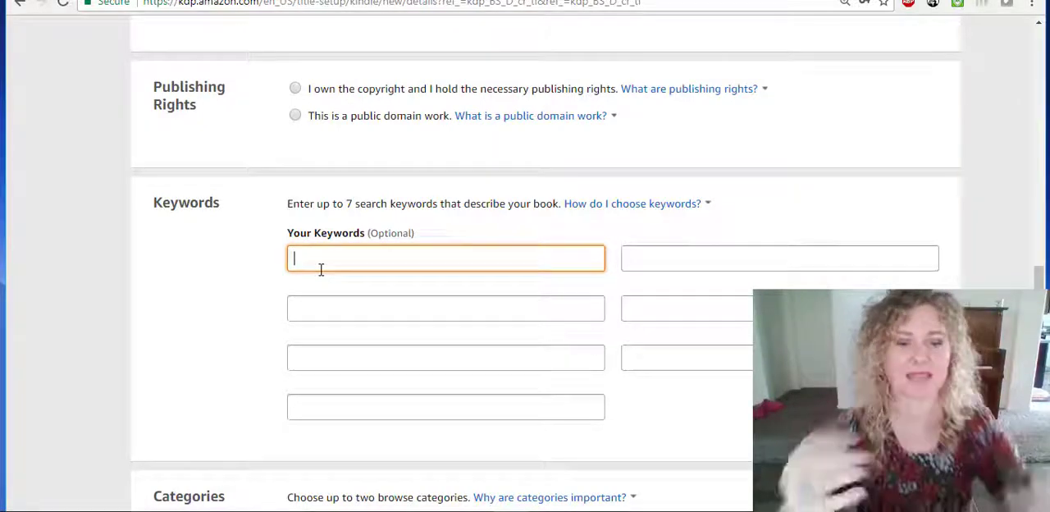
{"action": "type", "text": "faei"}
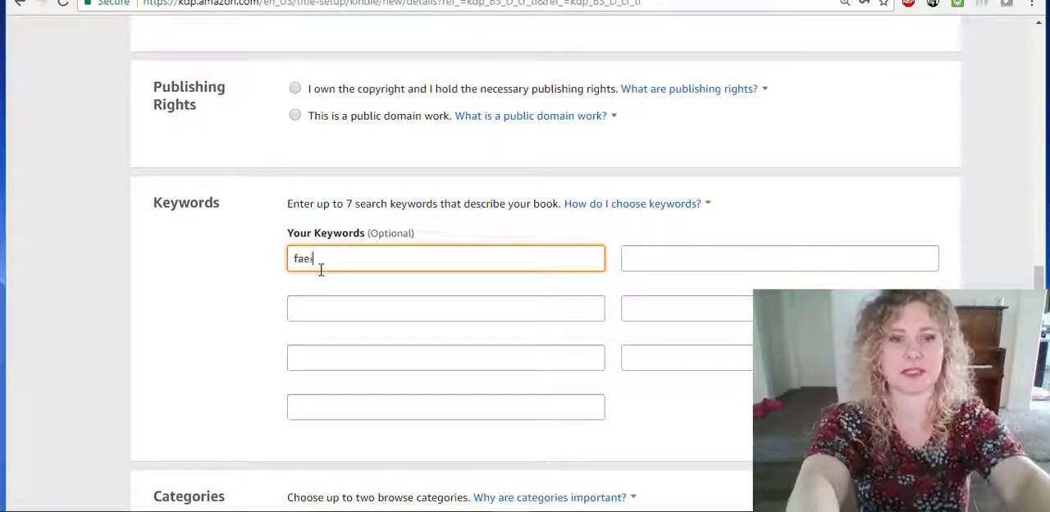
{"action": "type", "text": "re queens"}
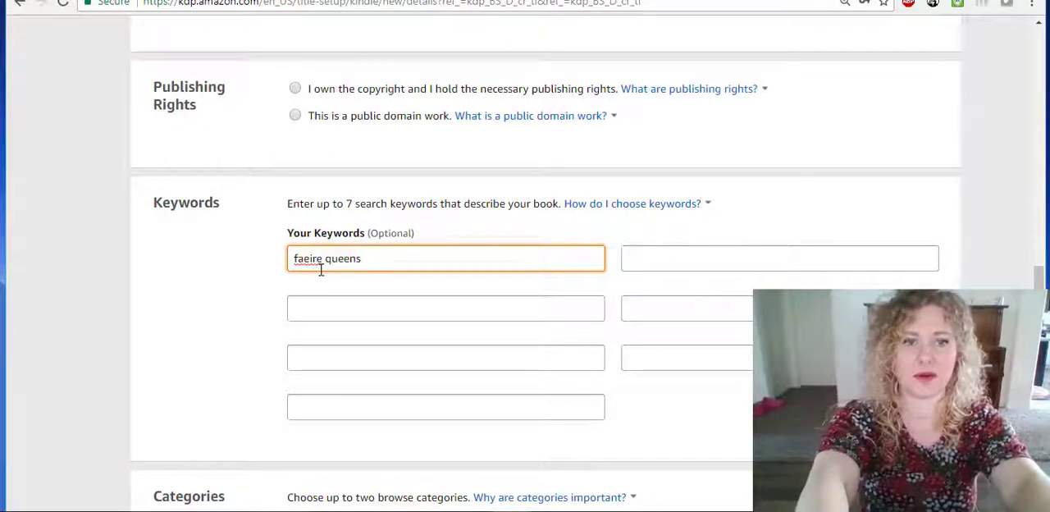
Enter "fae romances" as the second search keyword, in the field below "faeire queens".
{"action": "left_click", "coordinate": [328, 308]}
{"action": "type", "text": "fa"}
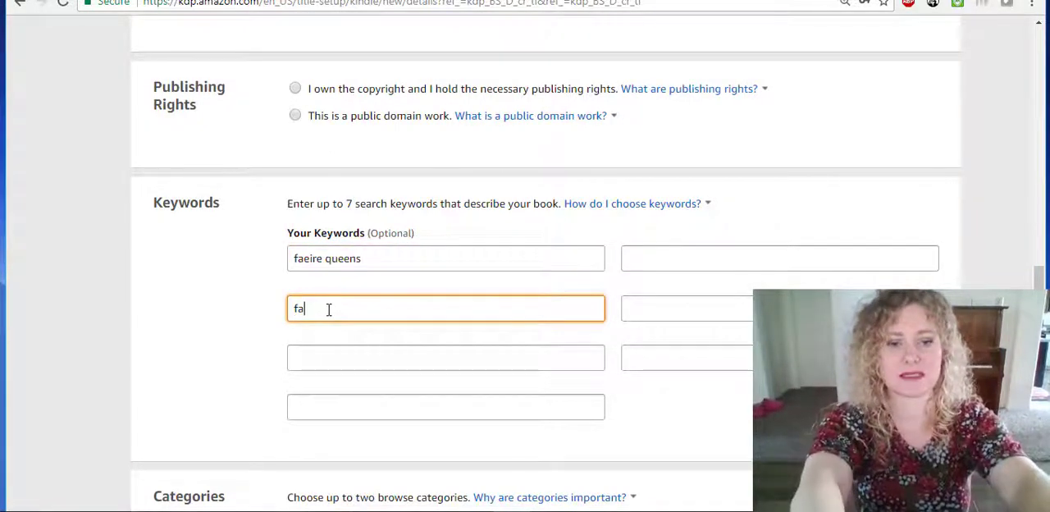
{"action": "type", "text": "e romances"}
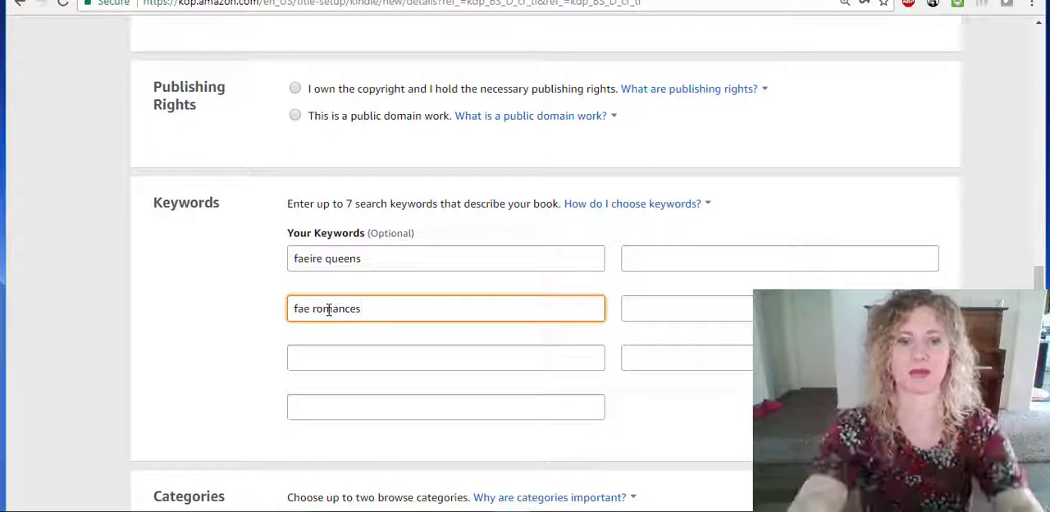
Try "young adult romantic fantasy" as a third search keyword, and clear that field again.
{"action": "left_click", "coordinate": [312, 364]}
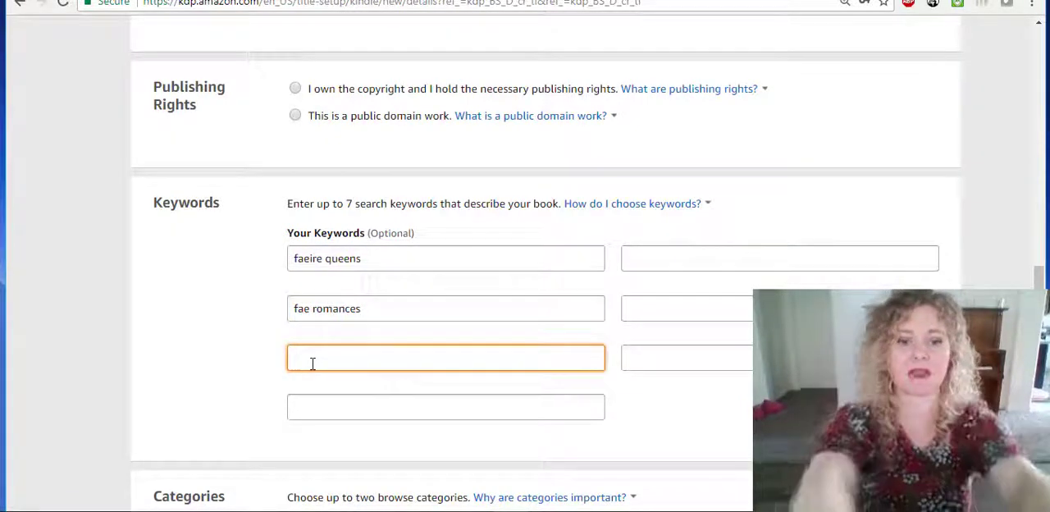
{"action": "type", "text": "young adu"}
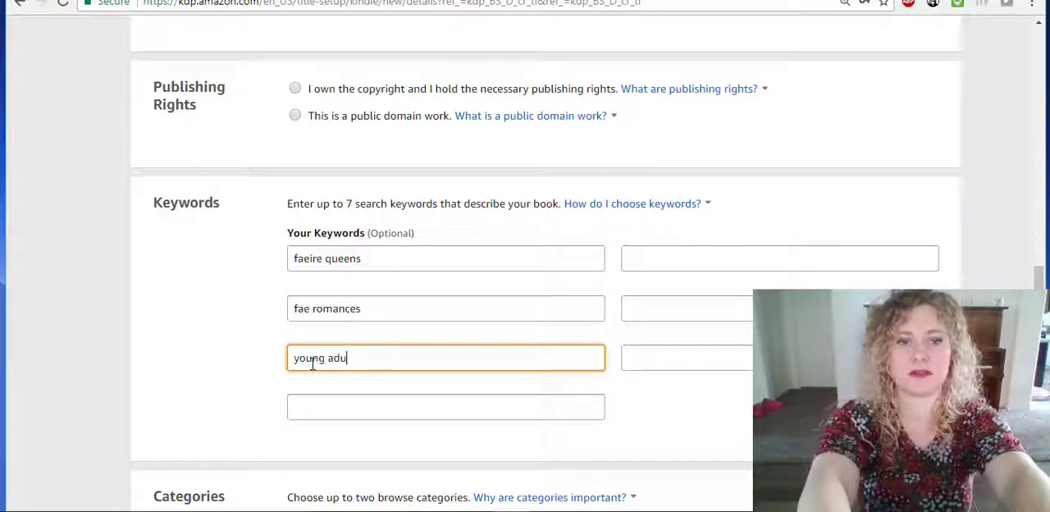
{"action": "type", "text": "lt romantic fantasy"}
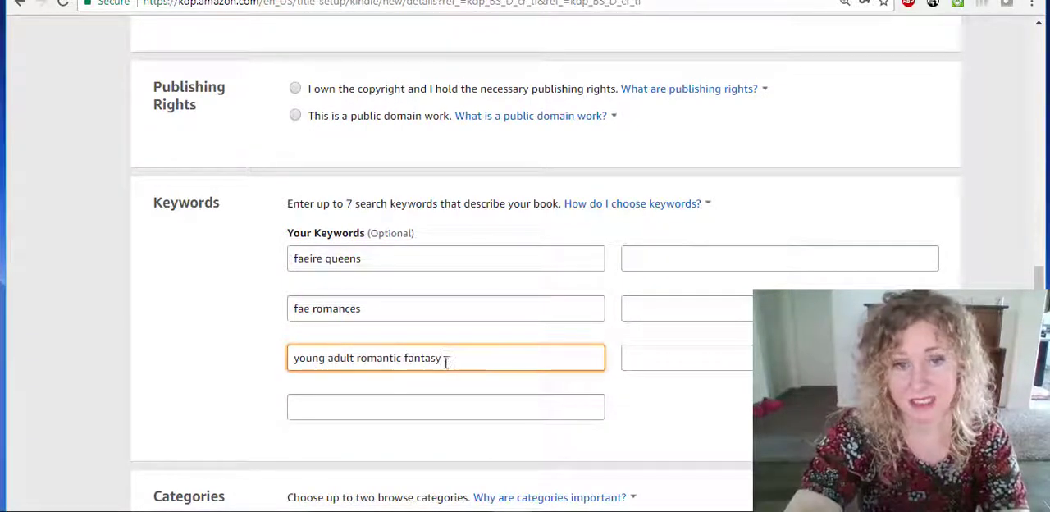
{"action": "left_click_drag", "start_coordinate": [446, 359], "coordinate": [288, 359]}
{"action": "key", "text": "BackSpace"}
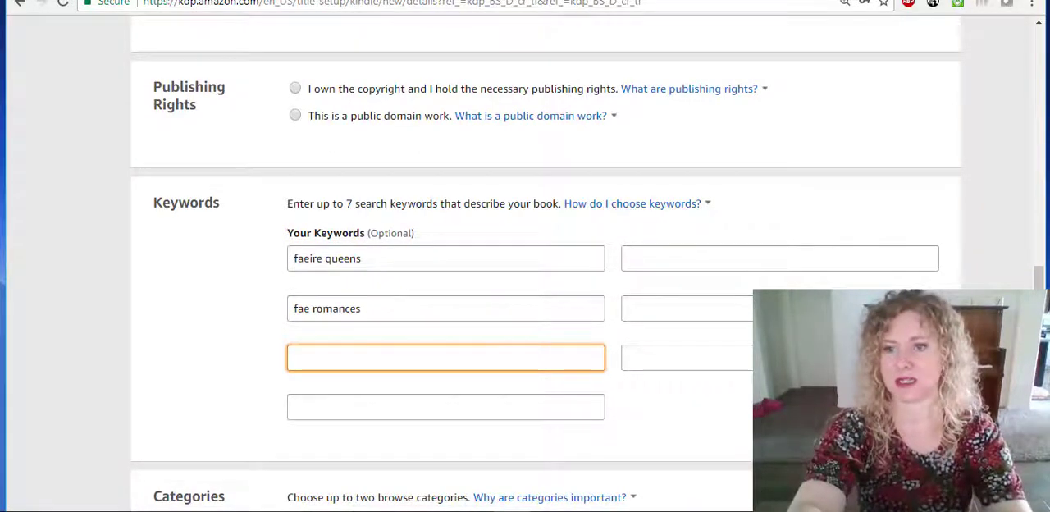
Open the browse category selection for the eBook.
{"action": "scroll", "coordinate": [545, 271], "scroll_direction": "down", "scroll_amount": 5}
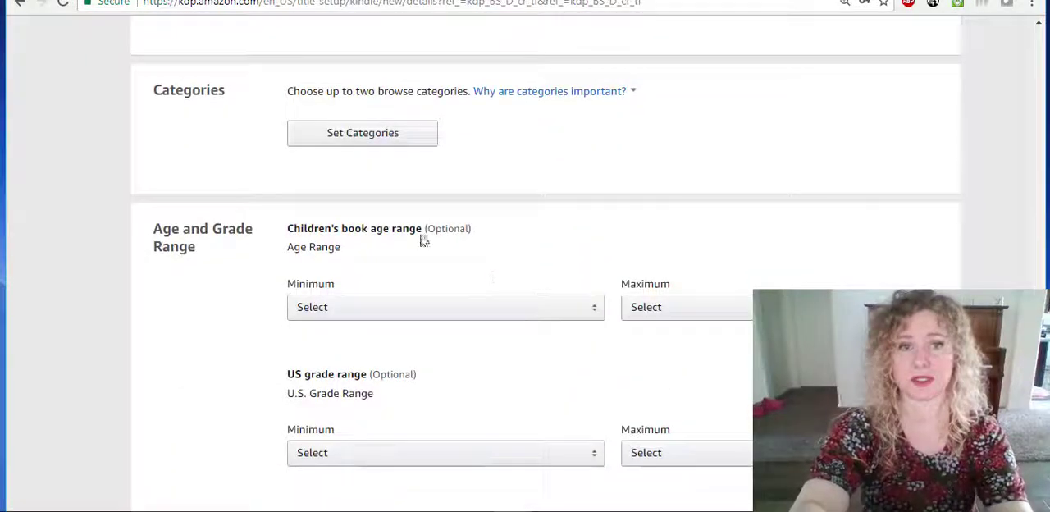
{"action": "left_click", "coordinate": [367, 141]}
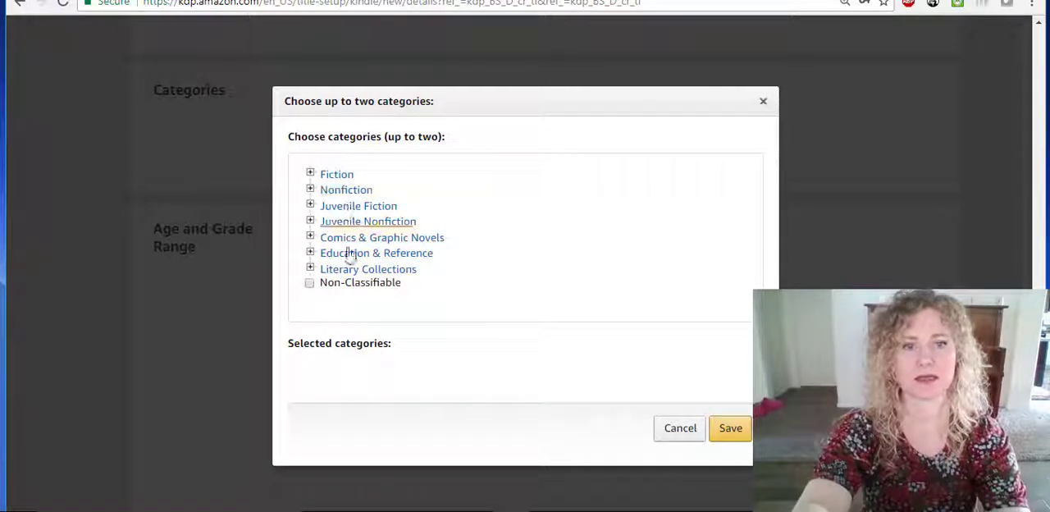
Open the Amazon page of My Fair Impostor in a new tab and examine its best seller rank categories.
{"action": "key", "text": "ctrl+t"}
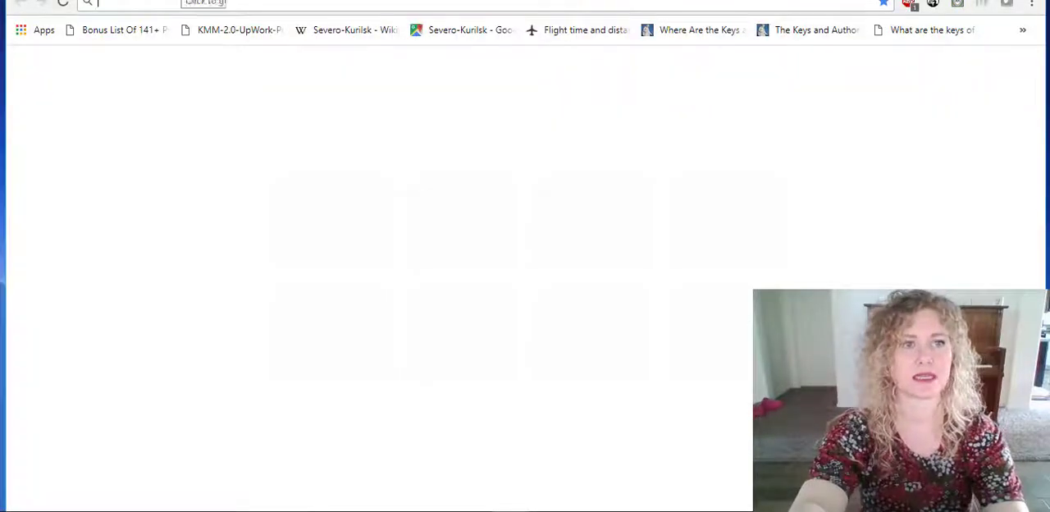
{"action": "type", "text": "mybook.to/myfairimpostor"}
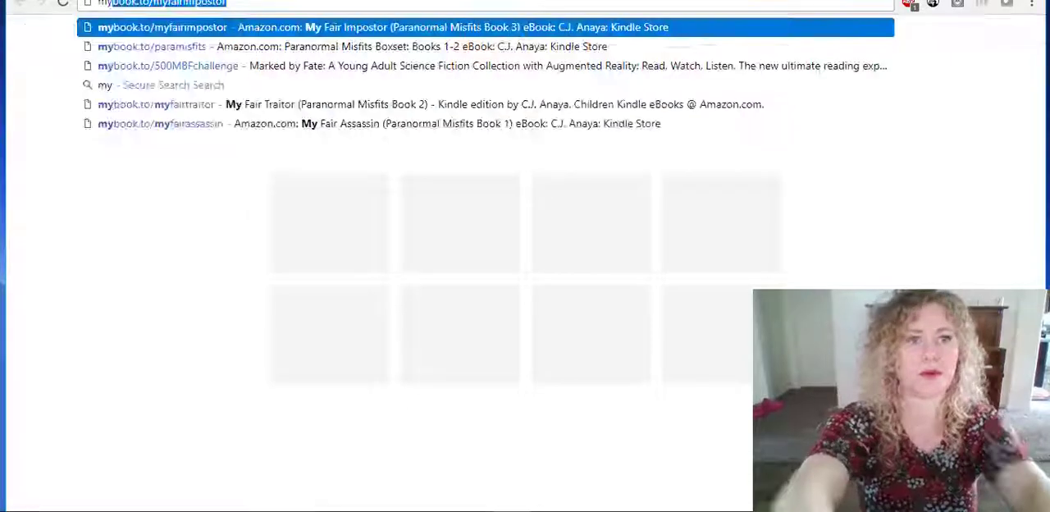
{"action": "key", "text": "Return"}
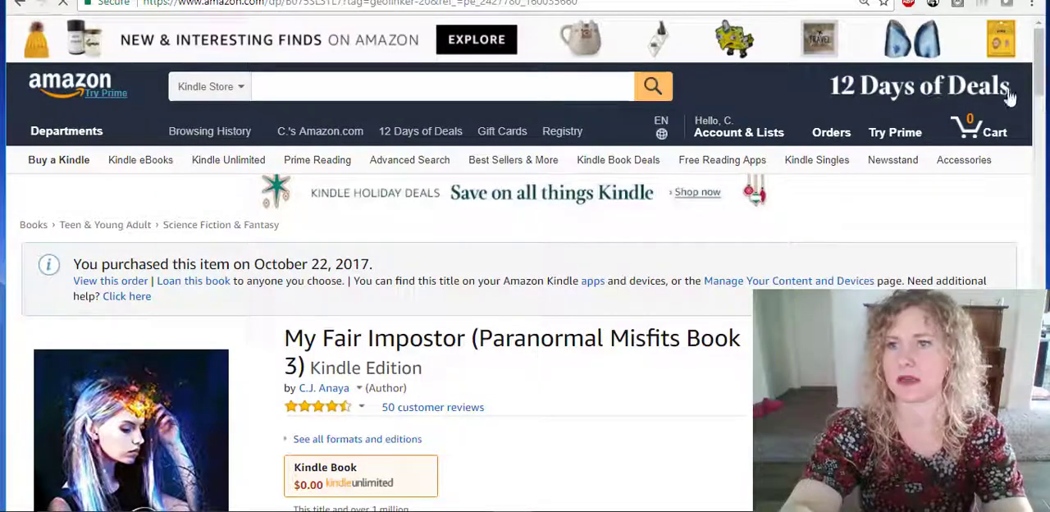
{"action": "scroll", "coordinate": [1041, 115], "scroll_direction": "down", "scroll_amount": 2}
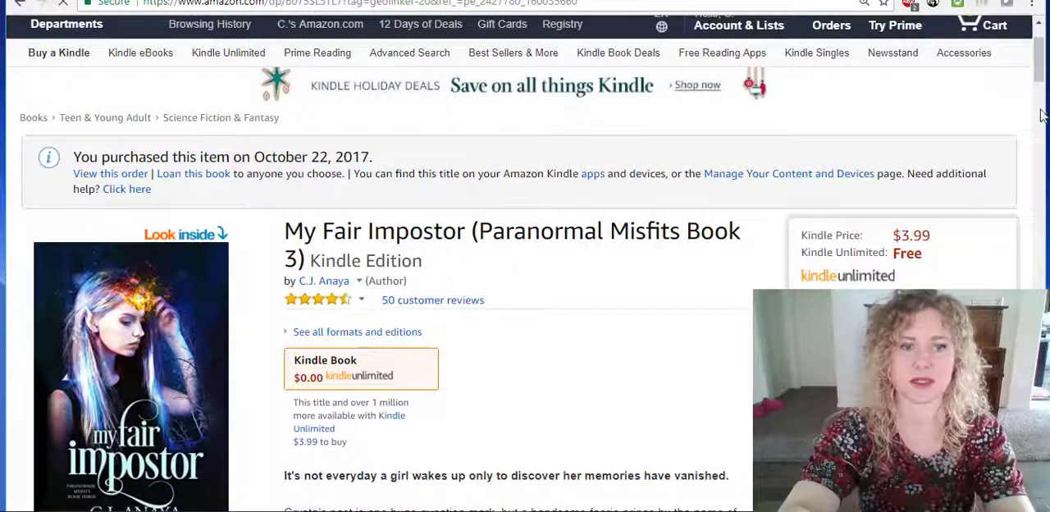
{"action": "scroll", "coordinate": [1042, 115], "scroll_direction": "down", "scroll_amount": 6}
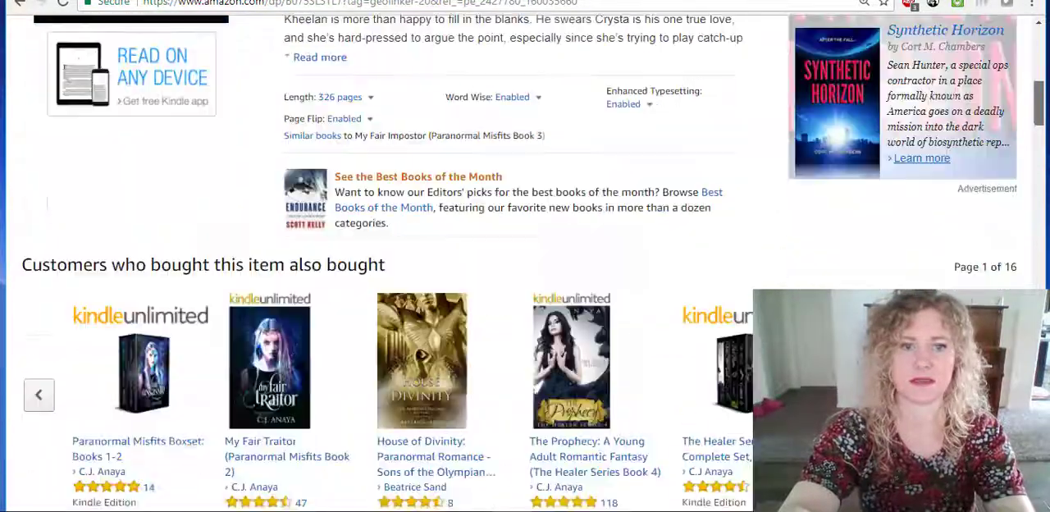
{"action": "scroll", "coordinate": [525, 256], "scroll_direction": "down", "scroll_amount": 15}
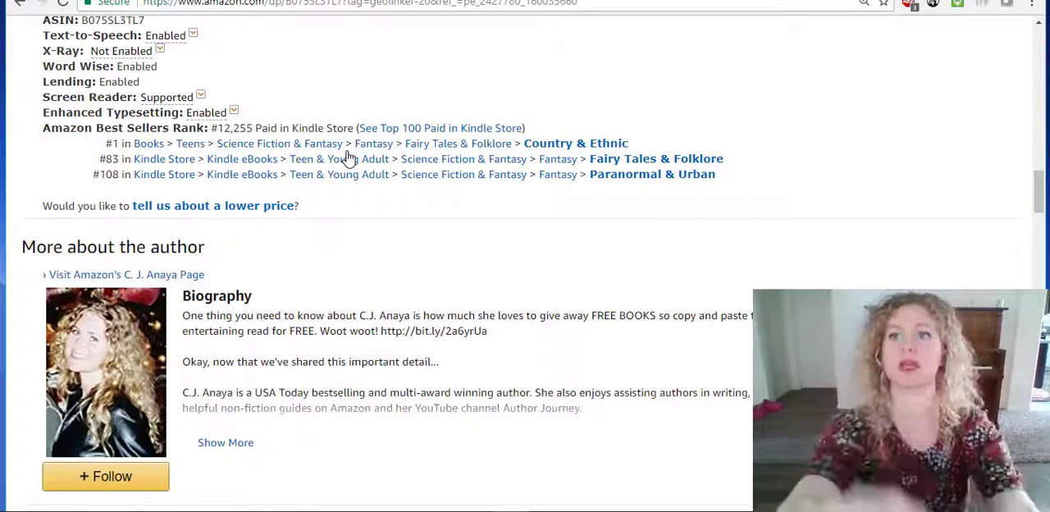
Bring up the KDSPY extension for My Fair Impostor, dismiss it, and return to the Kindle eBook details tab.
{"action": "left_click", "coordinate": [935, 5]}
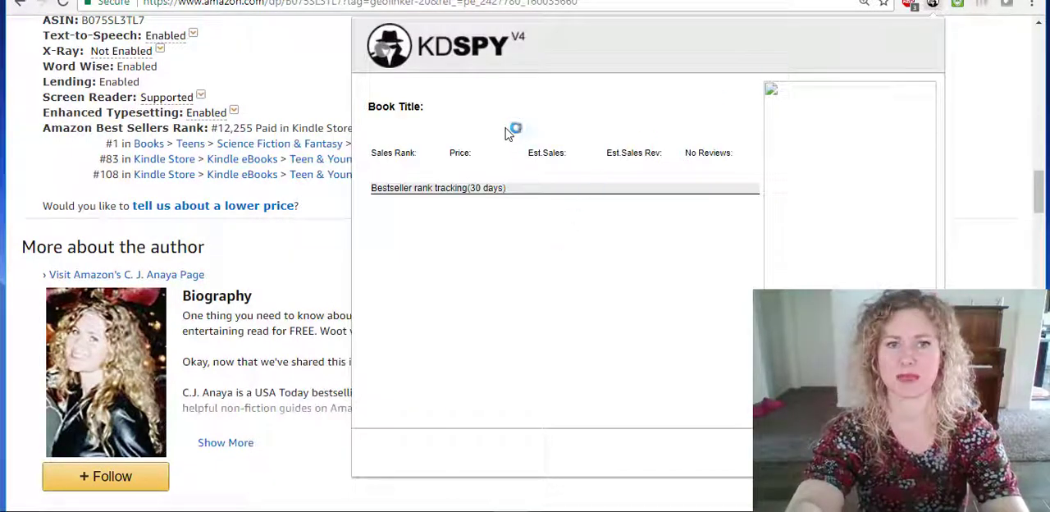
{"action": "left_click", "coordinate": [980, 55]}
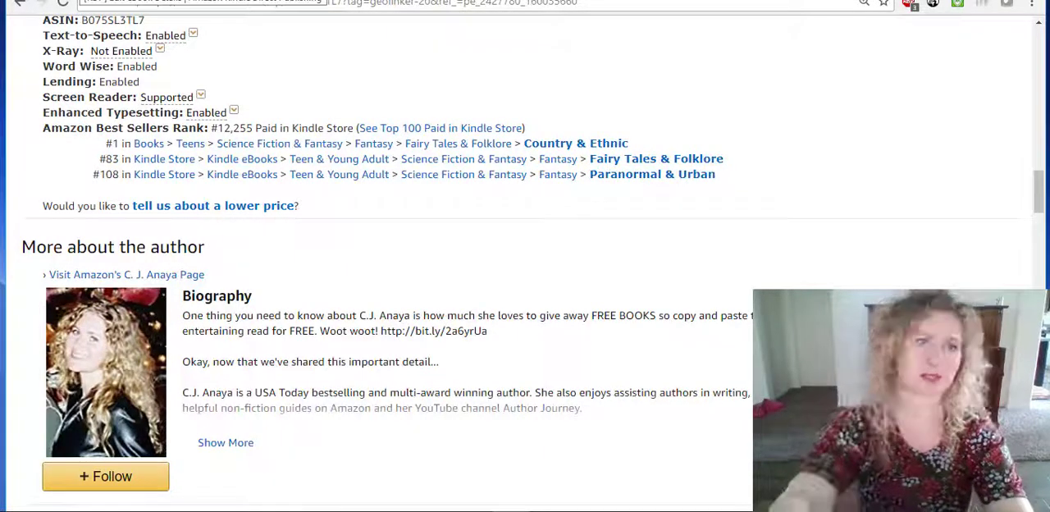
{"action": "left_click", "coordinate": [82, 1]}
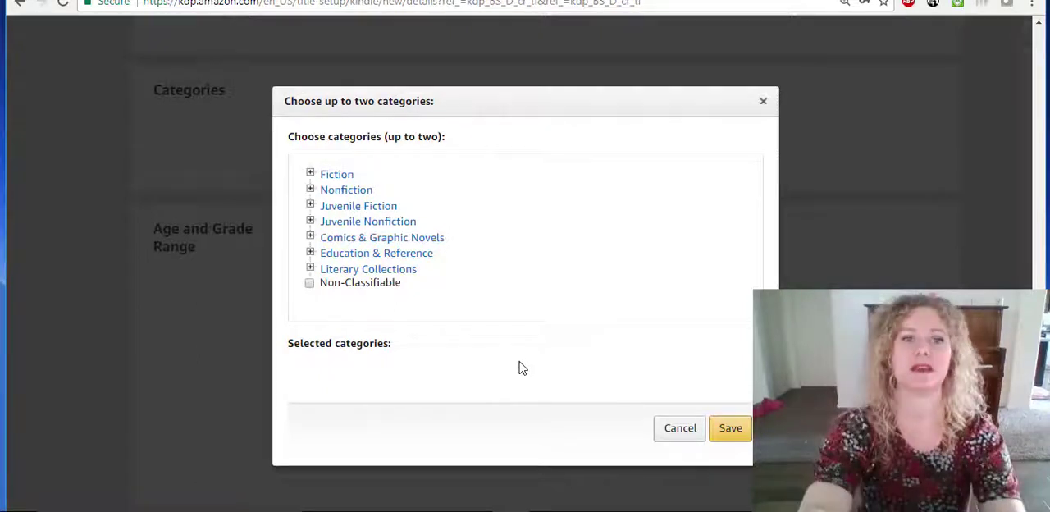
Examine the Fiction categories, including the Christian subcategories, and close the category selection without choosing any.
{"action": "left_click", "coordinate": [310, 174]}
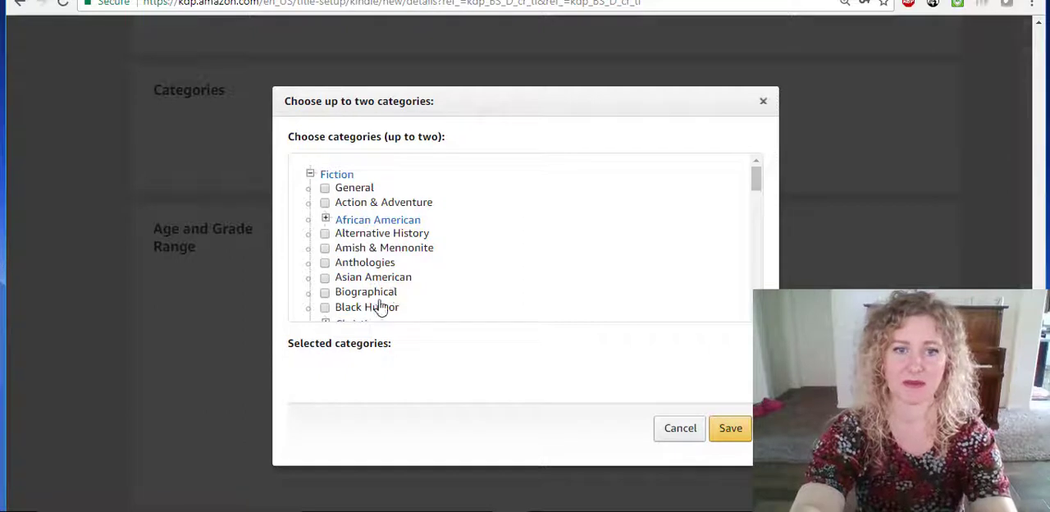
{"action": "left_click_drag", "start_coordinate": [756, 183], "coordinate": [759, 197]}
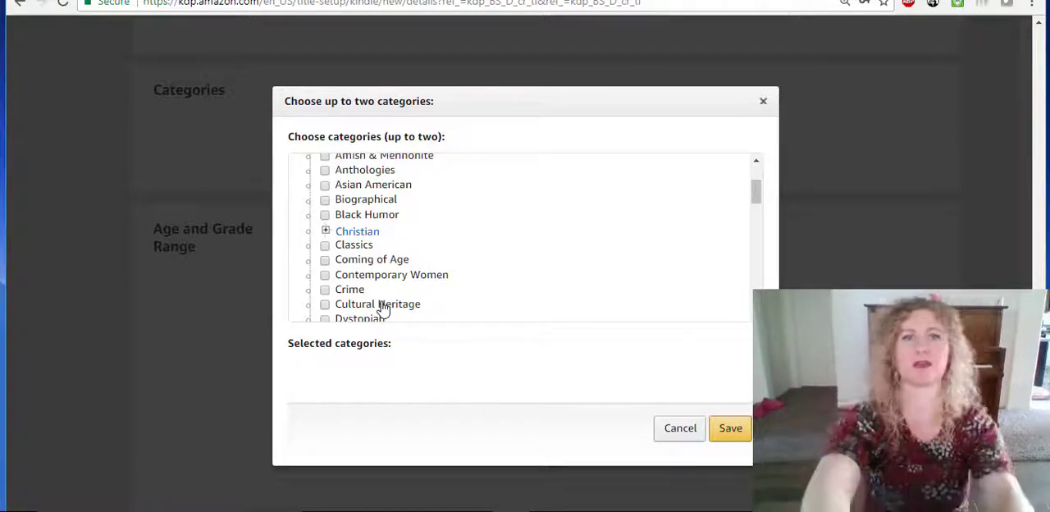
{"action": "left_click", "coordinate": [327, 233]}
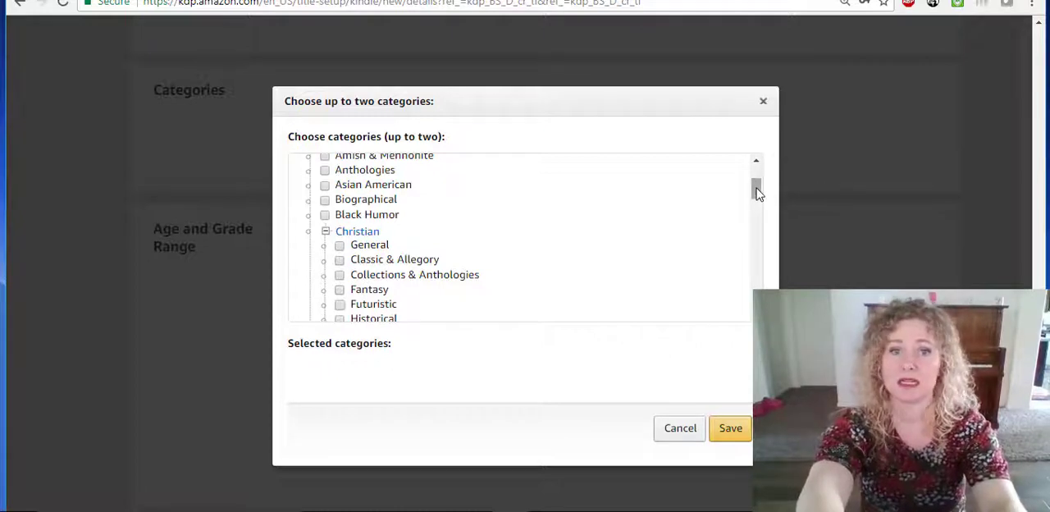
{"action": "left_click_drag", "start_coordinate": [757, 192], "coordinate": [757, 202]}
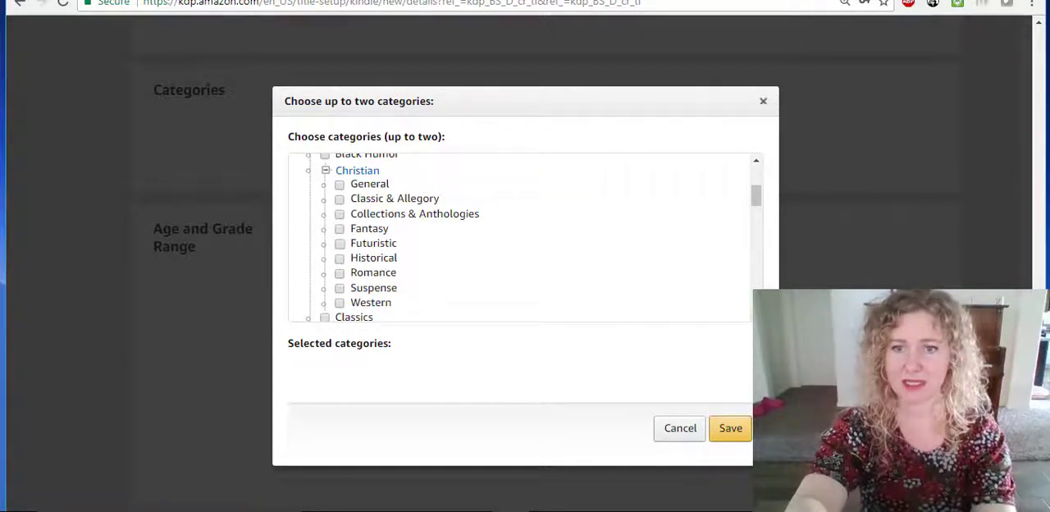
{"action": "left_click", "coordinate": [756, 315]}
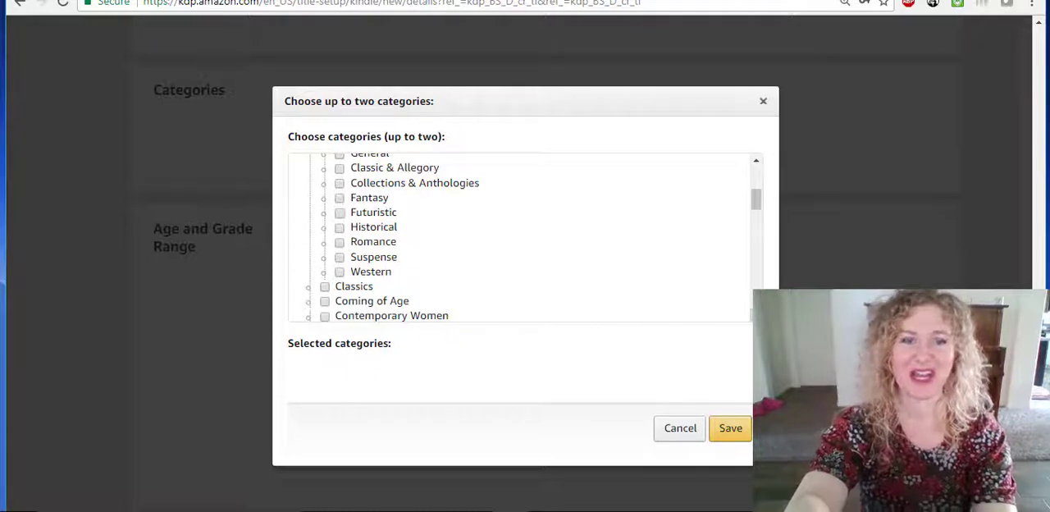
{"action": "left_click", "coordinate": [756, 164]}
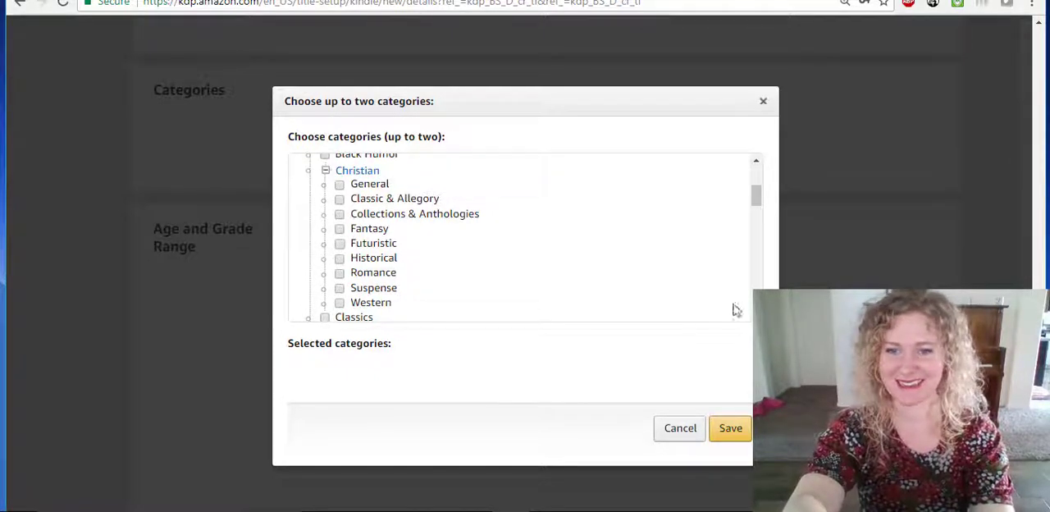
{"action": "left_click", "coordinate": [756, 315]}
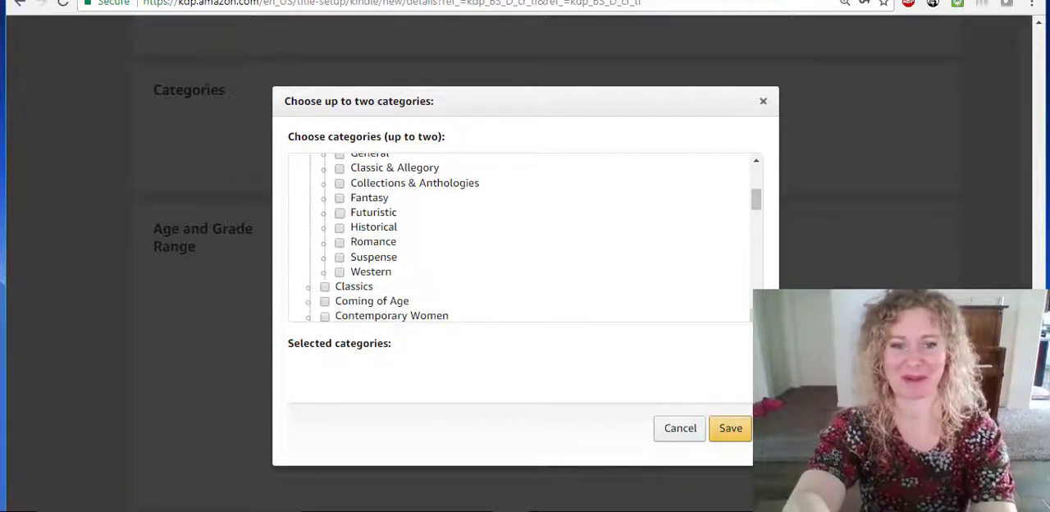
{"action": "scroll", "coordinate": [756, 315], "scroll_direction": "down", "scroll_amount": 3}
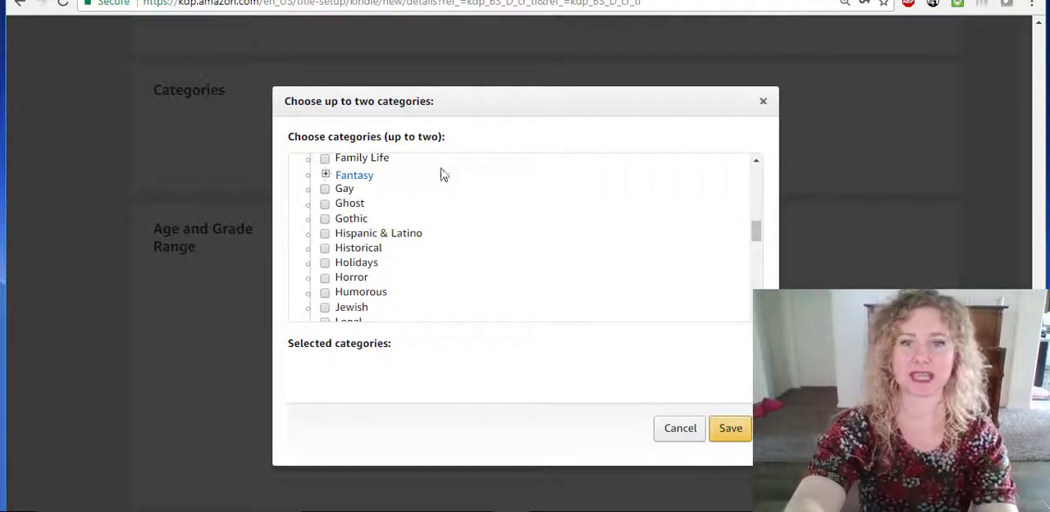
{"action": "left_click_drag", "start_coordinate": [752, 228], "coordinate": [754, 165]}
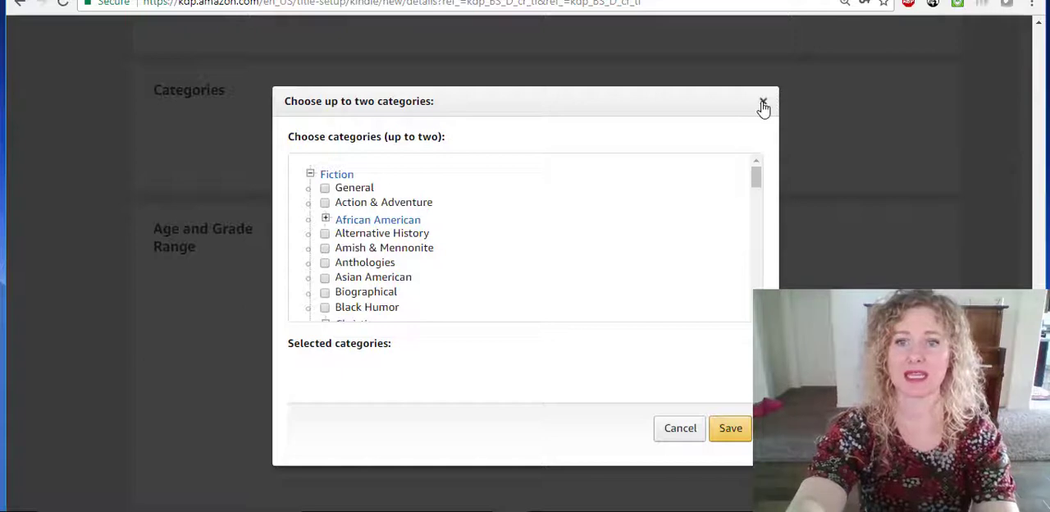
{"action": "left_click", "coordinate": [763, 106]}
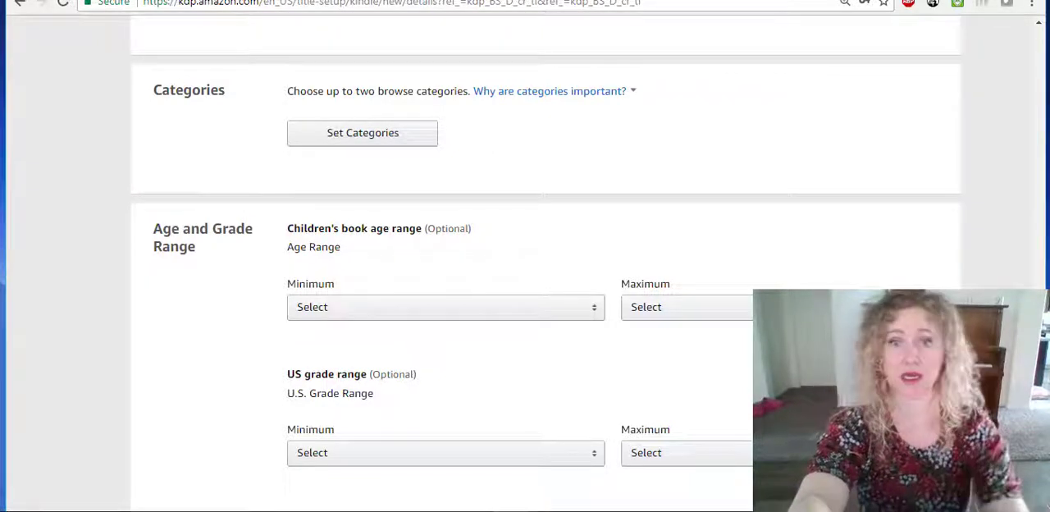
Review the Age and Grade Range and Pre-order sections, and the status of the eBook Content and Pricing stages.
{"action": "scroll", "coordinate": [525, 288], "scroll_direction": "down", "scroll_amount": 2}
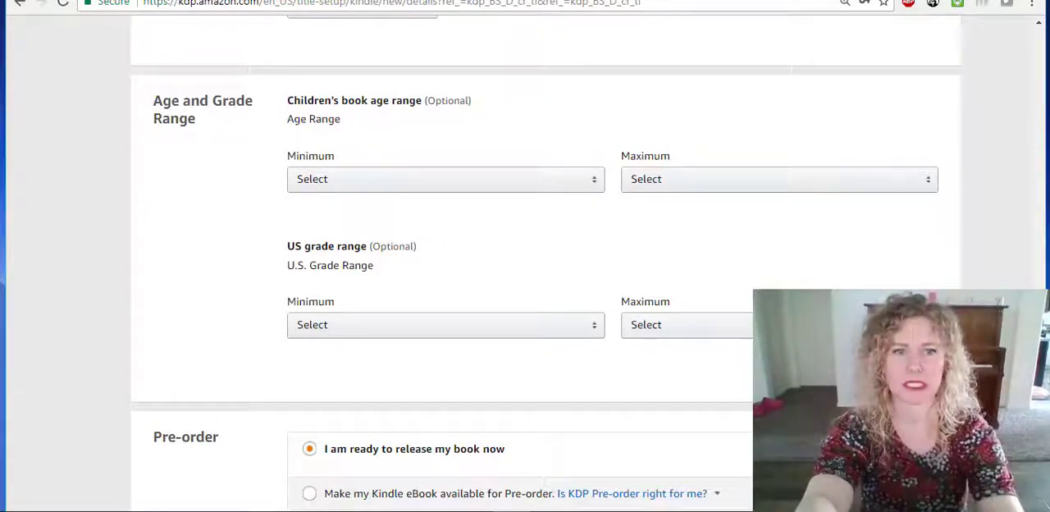
{"action": "scroll", "coordinate": [546, 262], "scroll_direction": "down", "scroll_amount": 2}
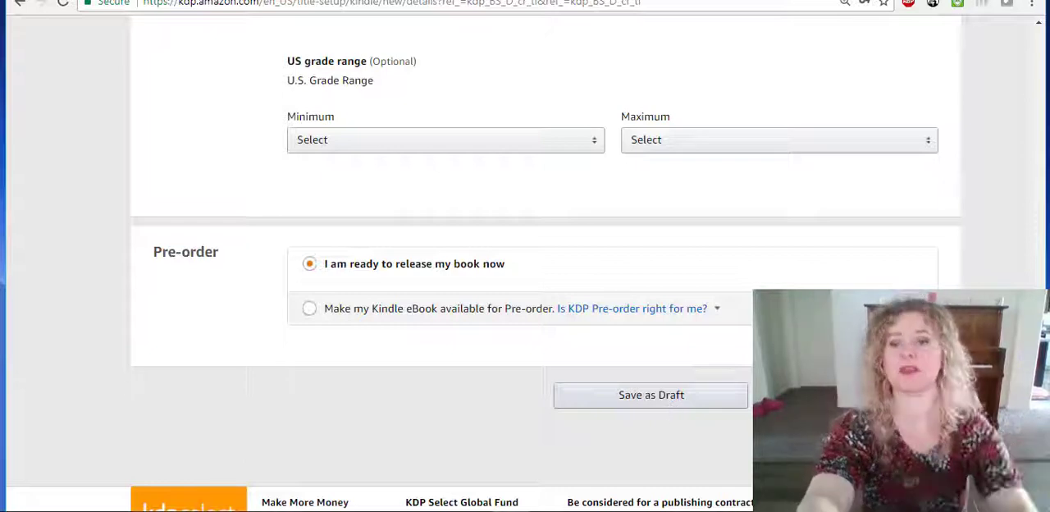
{"action": "left_click_drag", "start_coordinate": [1039, 398], "coordinate": [1037, 69]}
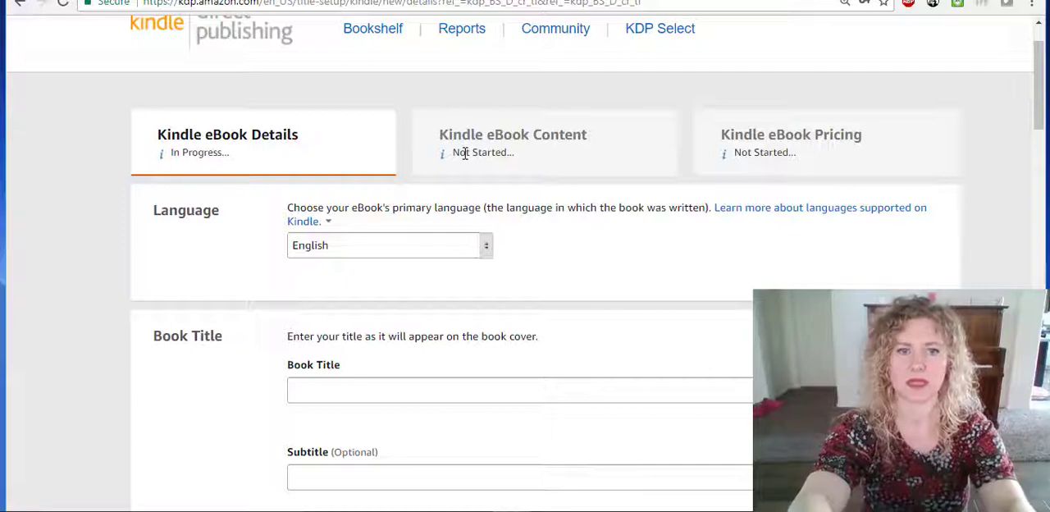
Try to save the Kindle eBook details and continue to the content stage.
{"action": "left_click_drag", "start_coordinate": [1040, 66], "coordinate": [1040, 435]}
{"action": "left_click", "coordinate": [851, 329]}
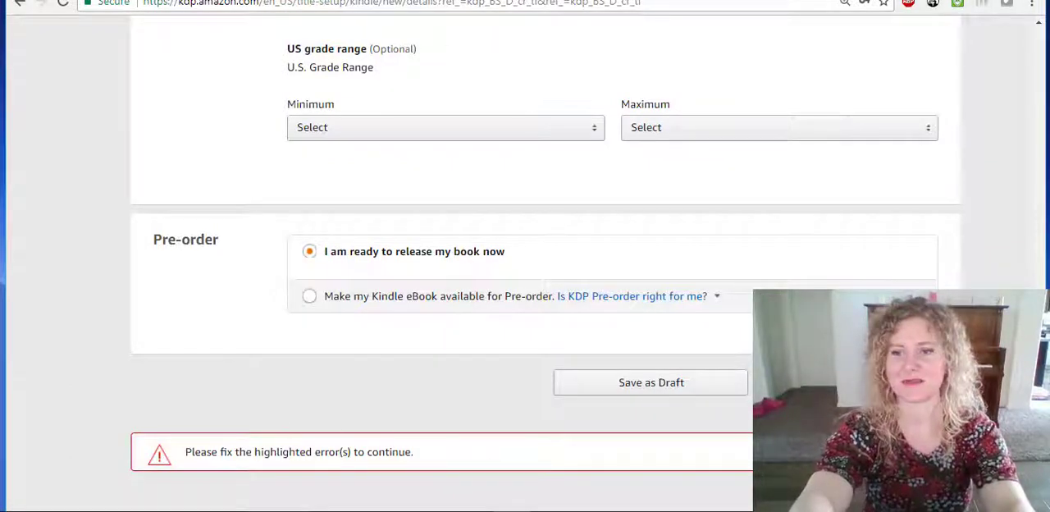
{"action": "scroll", "coordinate": [720, 176], "scroll_direction": "up", "scroll_amount": 20}
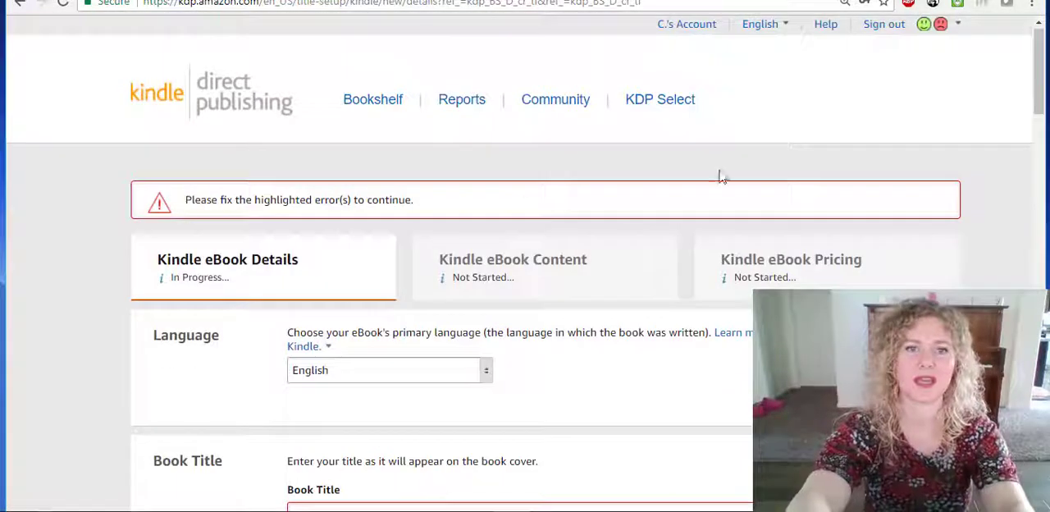
Leave for the Bookshelf without saving the changes and locate My Fair Assassin among the books.
{"action": "left_click", "coordinate": [368, 107]}
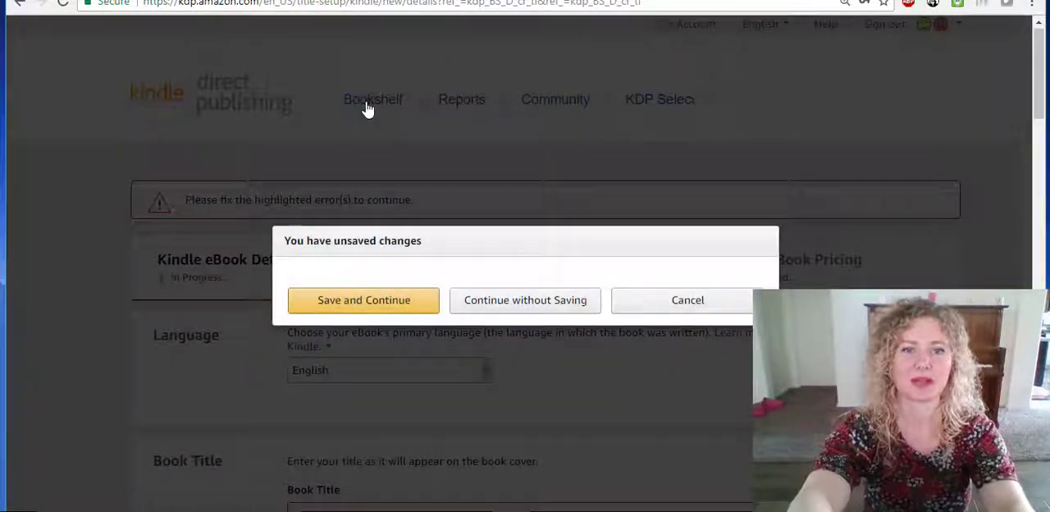
{"action": "left_click", "coordinate": [547, 300]}
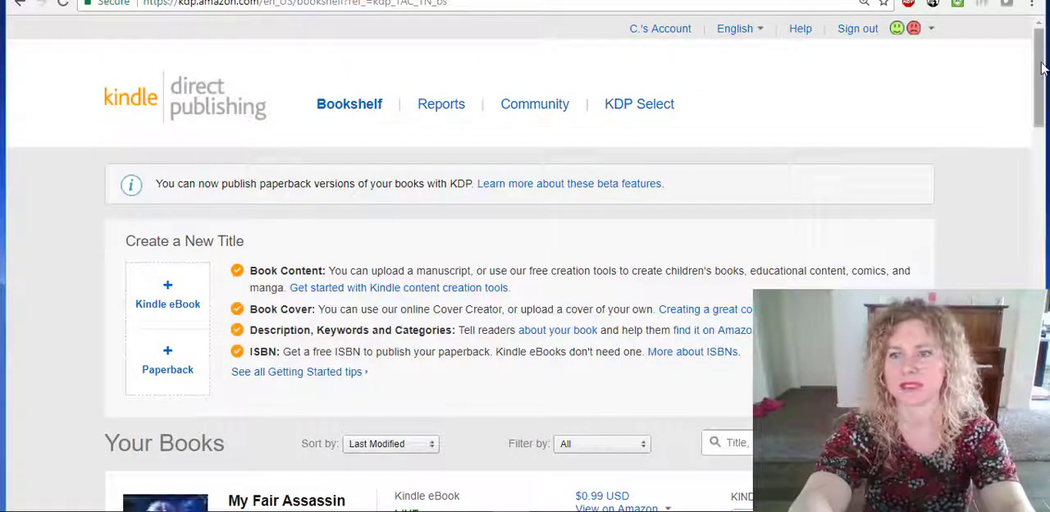
{"action": "left_click_drag", "start_coordinate": [1042, 69], "coordinate": [1041, 148]}
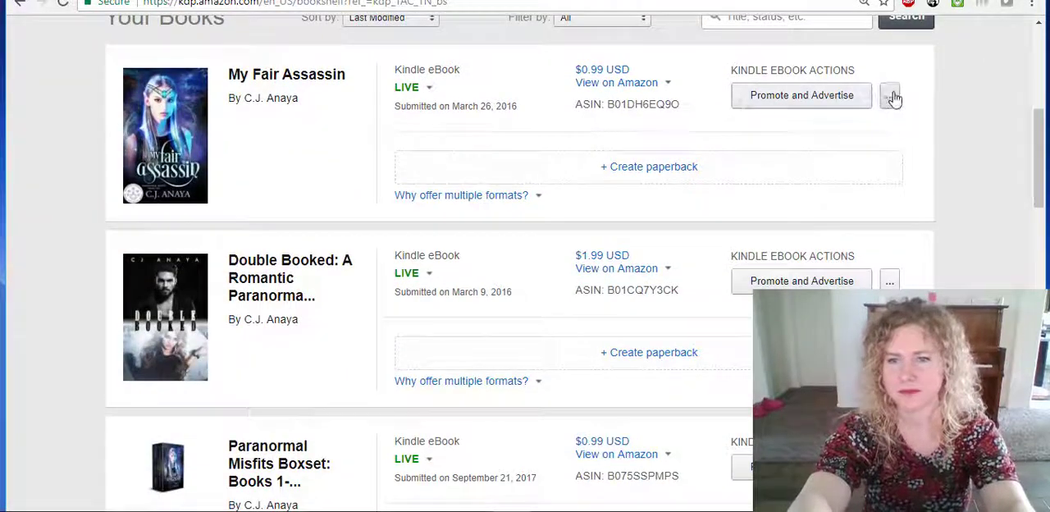
Open the Kindle eBook details of My Fair Assassin for editing and go to its Kindle eBook Content stage.
{"action": "left_click", "coordinate": [891, 96]}
{"action": "left_click", "coordinate": [790, 64]}
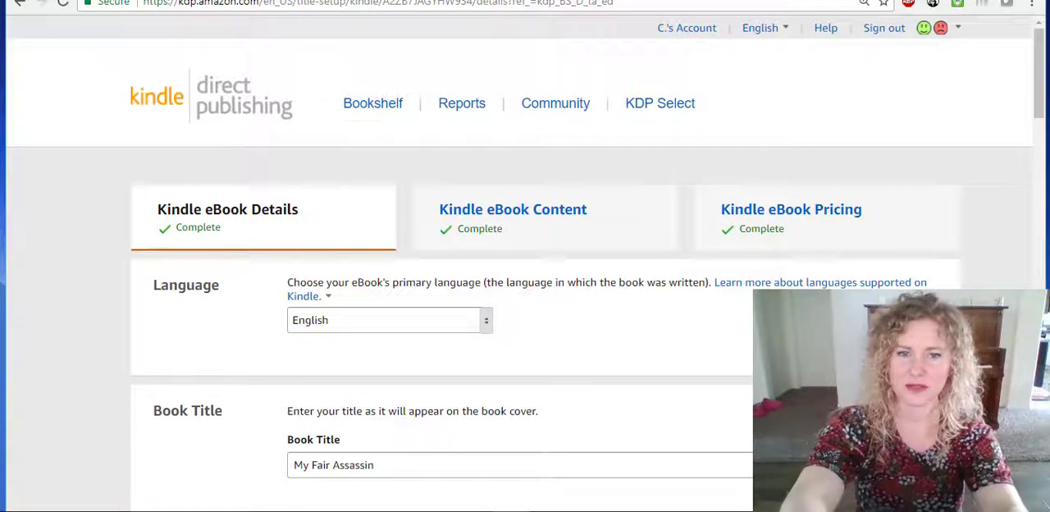
{"action": "left_click", "coordinate": [500, 235]}
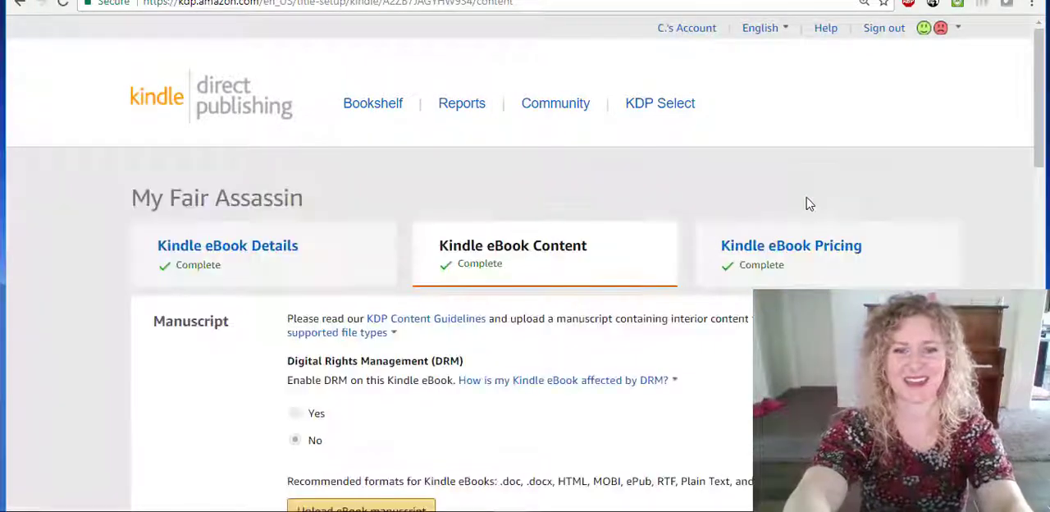
Review the manuscript upload, the explanation of how DRM affects the eBook, and the cover, preview and ISBN sections.
{"action": "left_click_drag", "start_coordinate": [1038, 66], "coordinate": [1022, 172]}
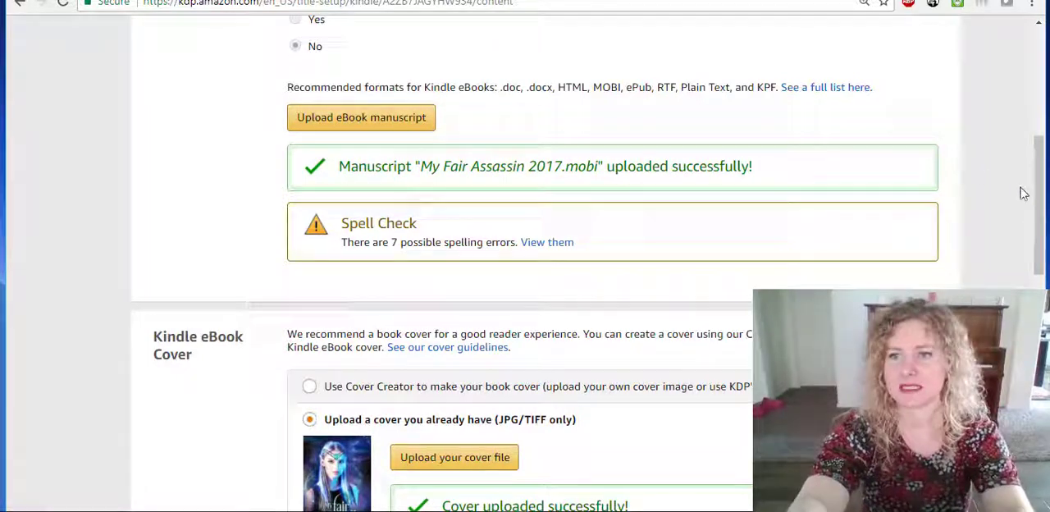
{"action": "left_click_drag", "start_coordinate": [1038, 197], "coordinate": [1030, 139]}
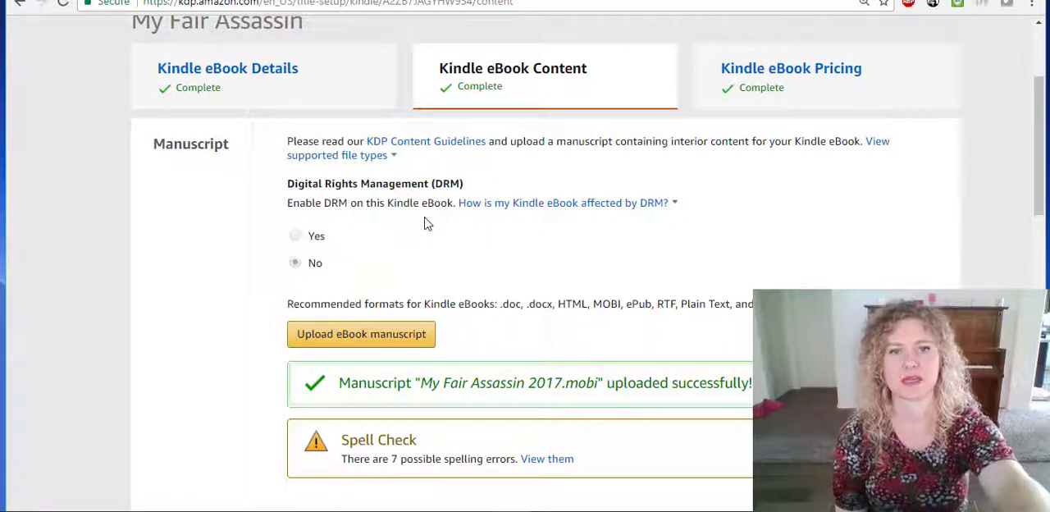
{"action": "left_click", "coordinate": [500, 205]}
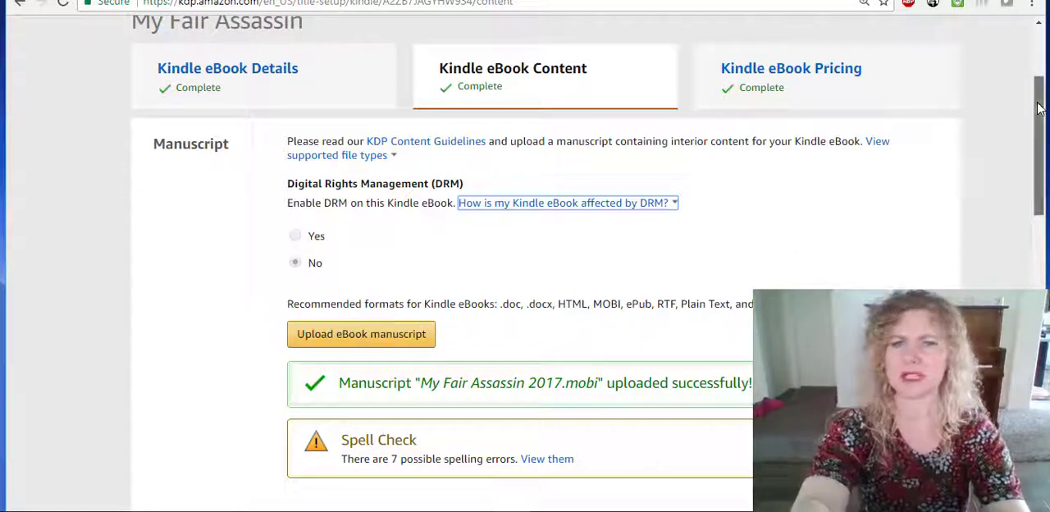
{"action": "left_click_drag", "start_coordinate": [1038, 107], "coordinate": [1032, 189]}
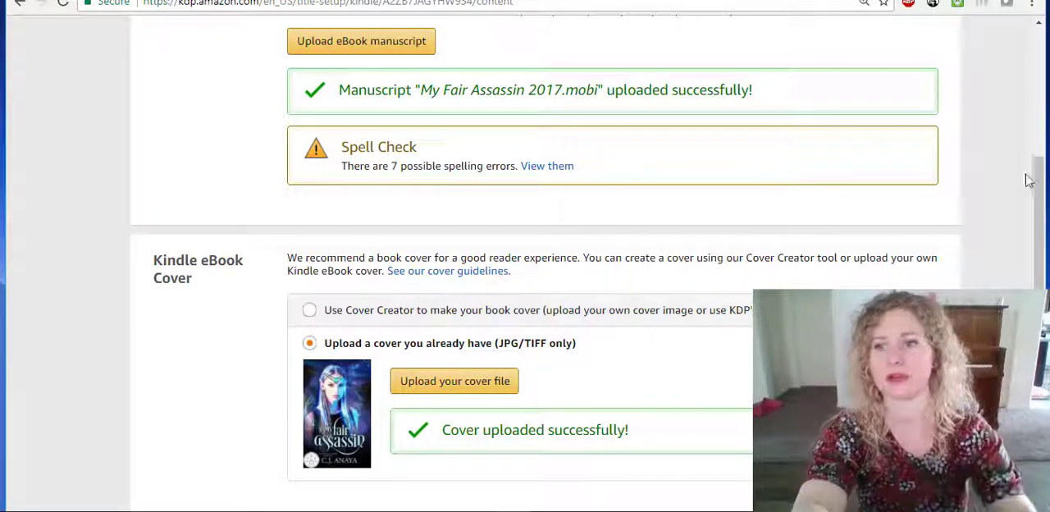
{"action": "left_click_drag", "start_coordinate": [1037, 206], "coordinate": [1038, 249]}
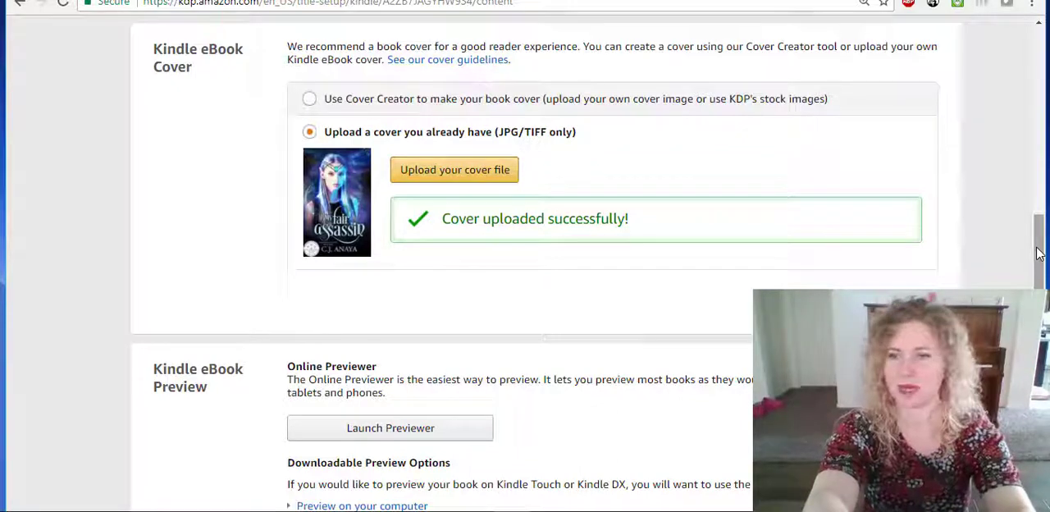
{"action": "left_click_drag", "start_coordinate": [1039, 254], "coordinate": [1039, 299]}
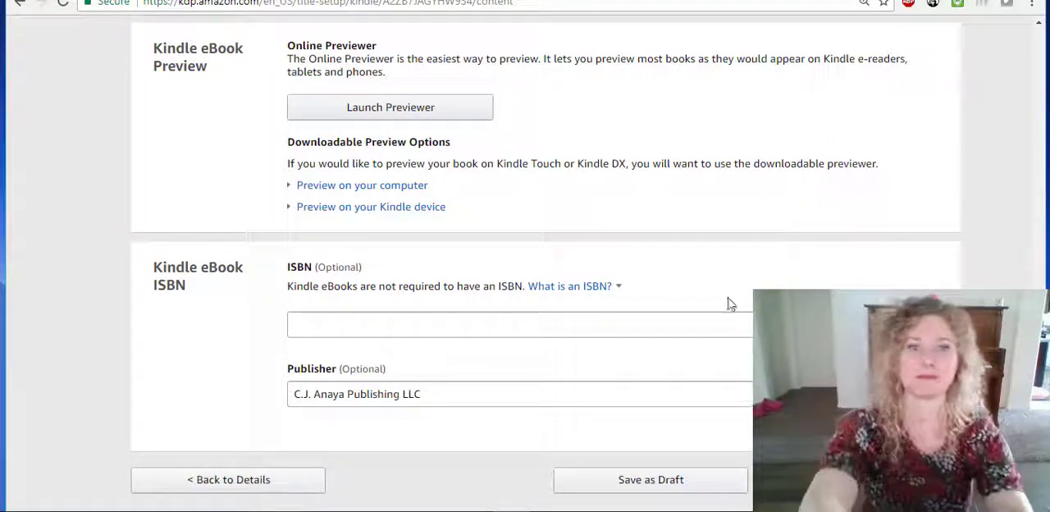
Launch the online previewer for My Fair Assassin and page from the cover to the book's contents list.
{"action": "left_click", "coordinate": [416, 119]}
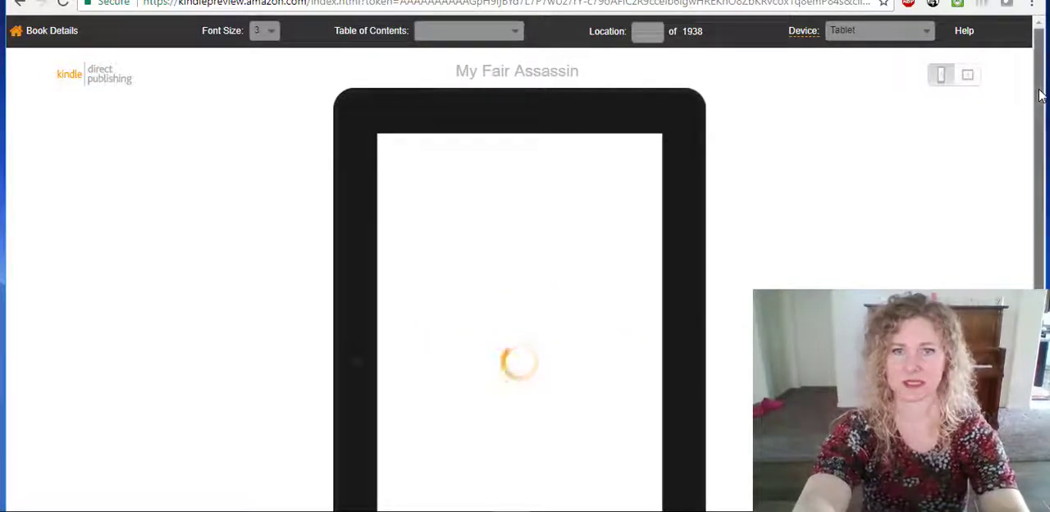
{"action": "left_click_drag", "start_coordinate": [1040, 95], "coordinate": [1041, 164]}
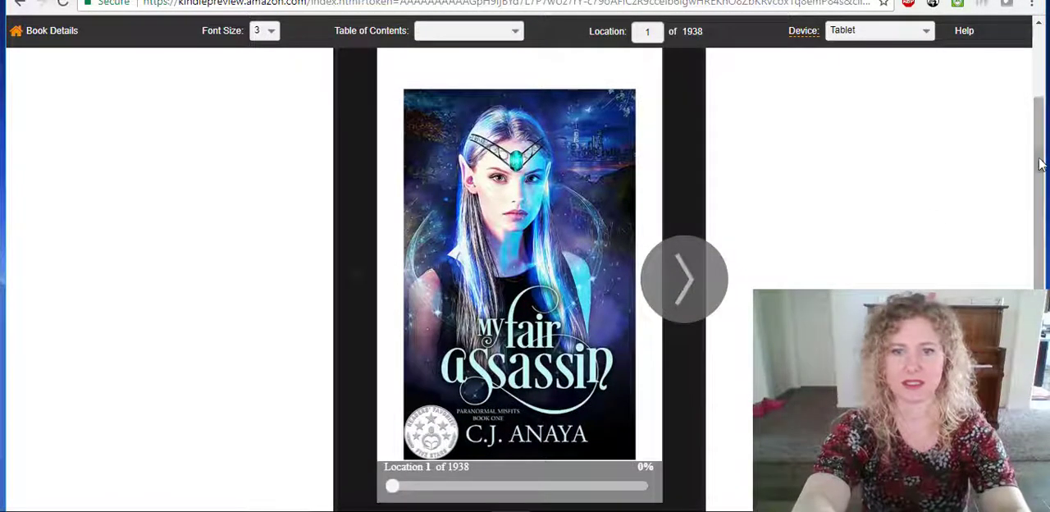
{"action": "left_click", "coordinate": [687, 282]}
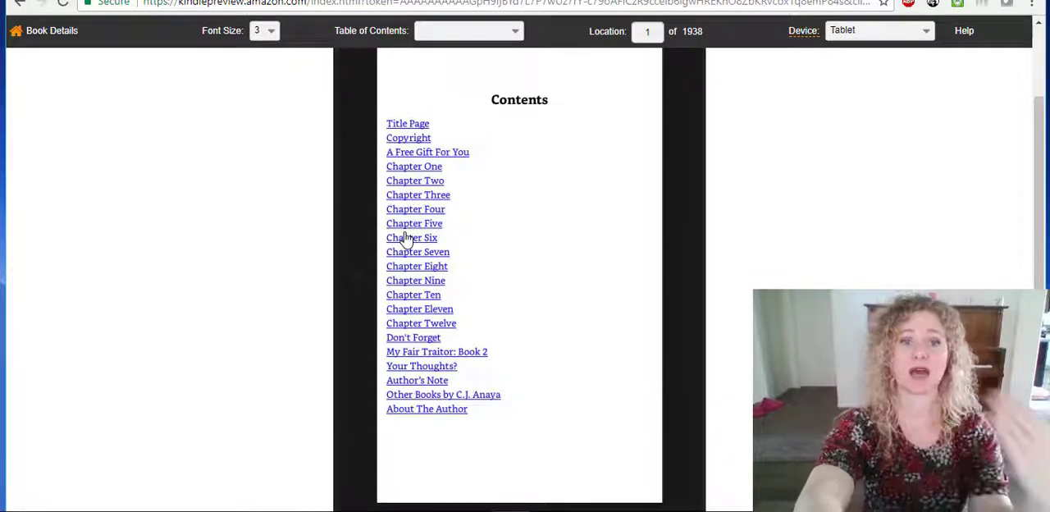
Go to the list of the author's other books and test its links for The Healer: Book 1 and Double Booked.
{"action": "left_click", "coordinate": [414, 397]}
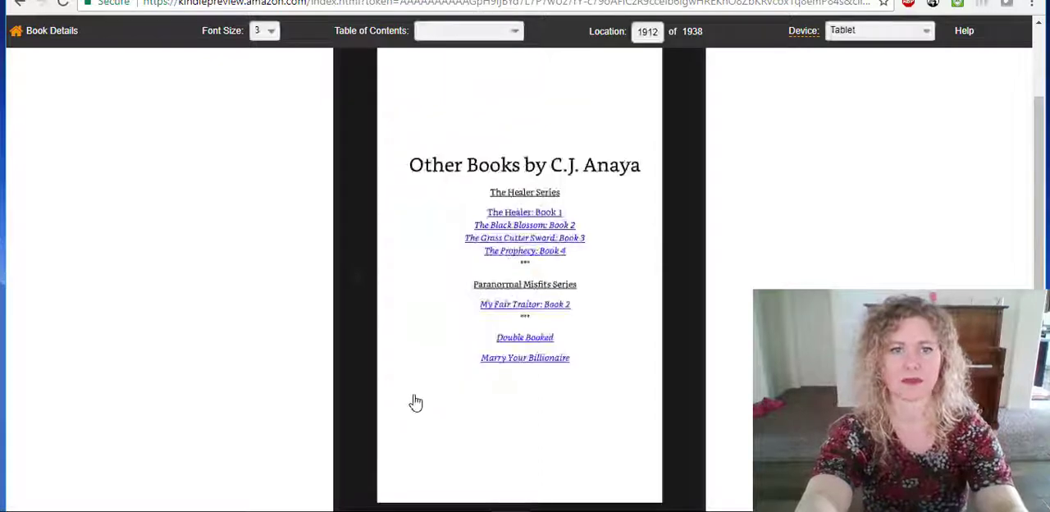
{"action": "left_click", "coordinate": [520, 217]}
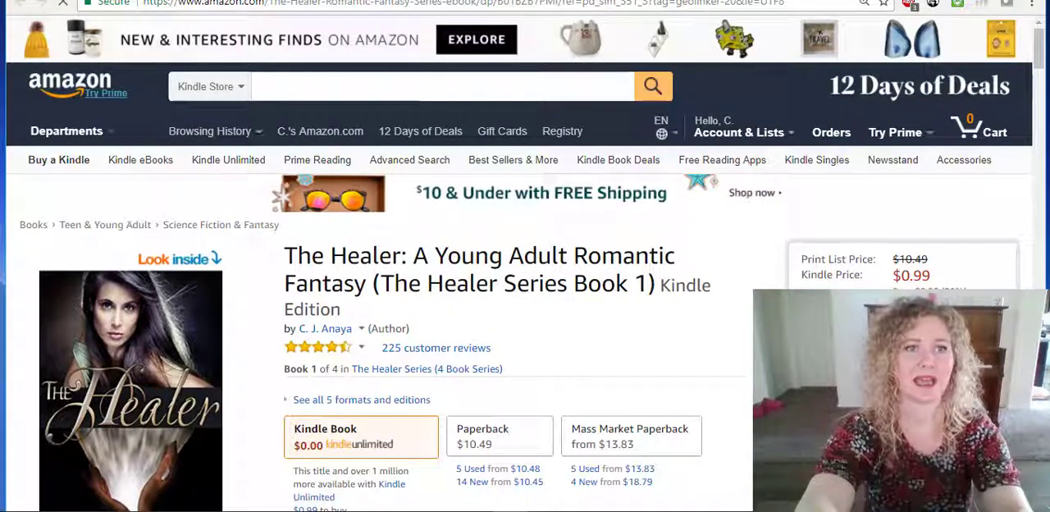
{"action": "left_click", "coordinate": [139, 1]}
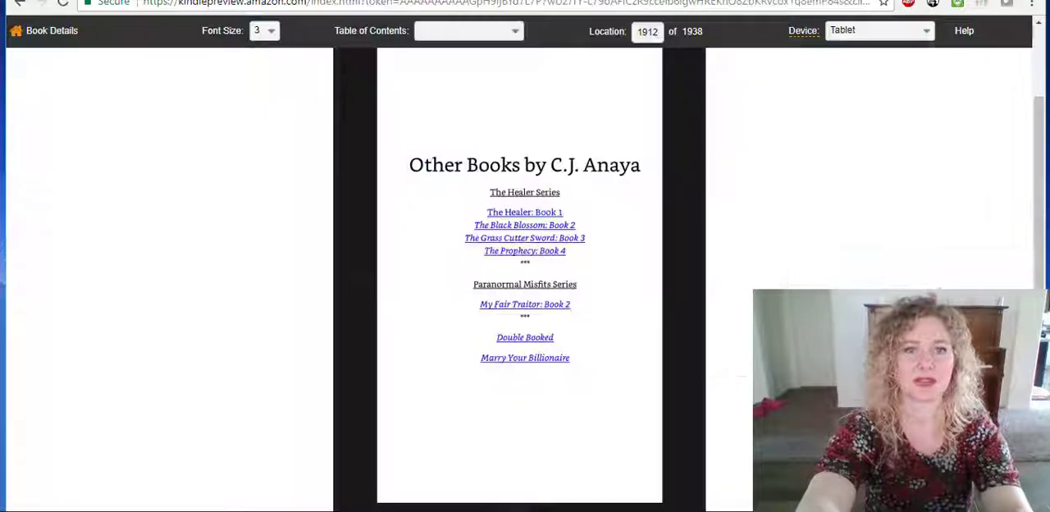
{"action": "left_click", "coordinate": [531, 340]}
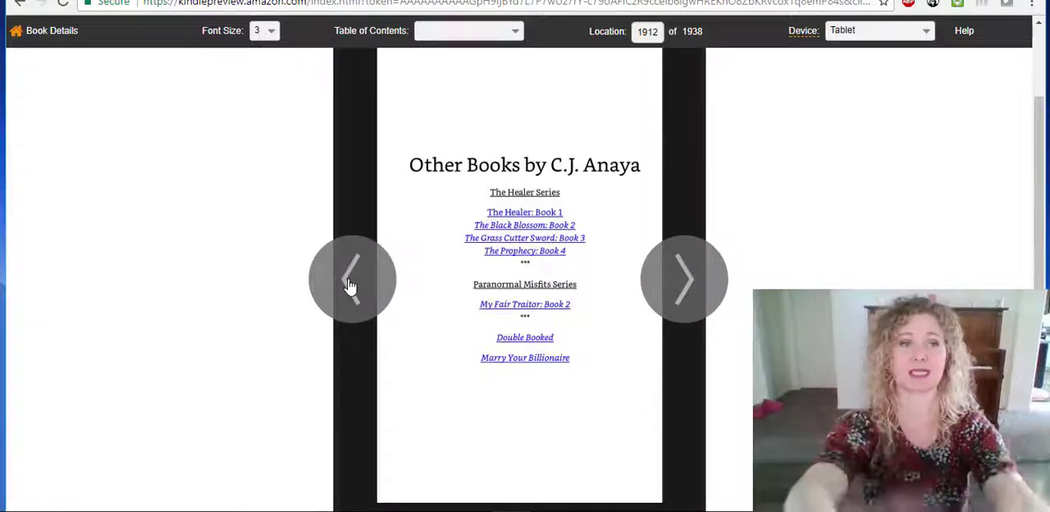
Page backward through the Author's Note and Your Thoughts pages, and return from the previewer to the book's setup.
{"action": "left_click", "coordinate": [350, 285]}
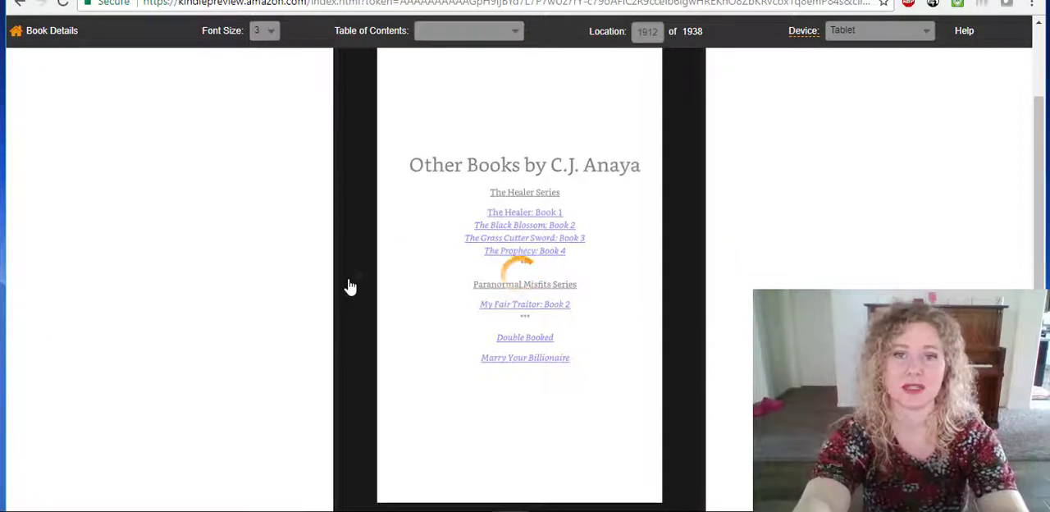
{"action": "left_click", "coordinate": [349, 285]}
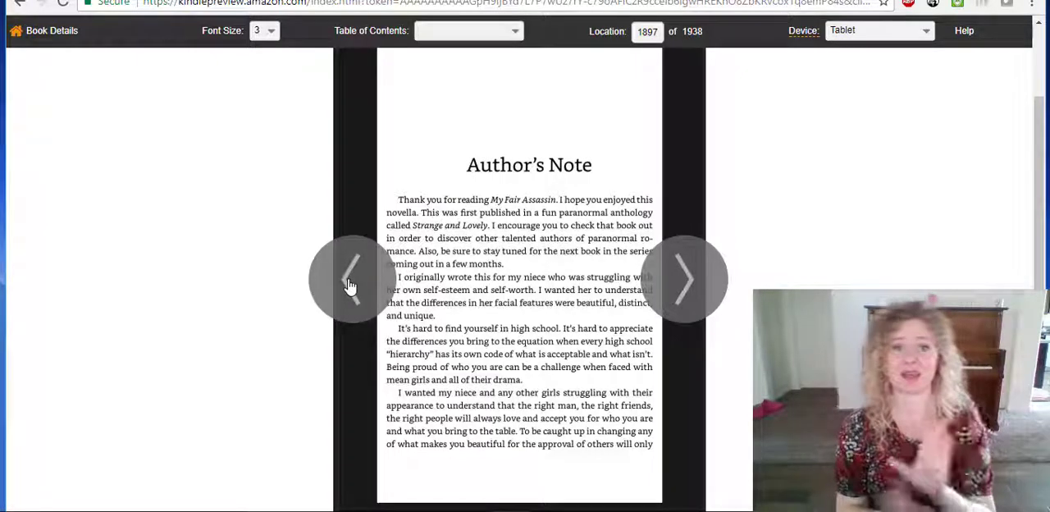
{"action": "left_click", "coordinate": [349, 285]}
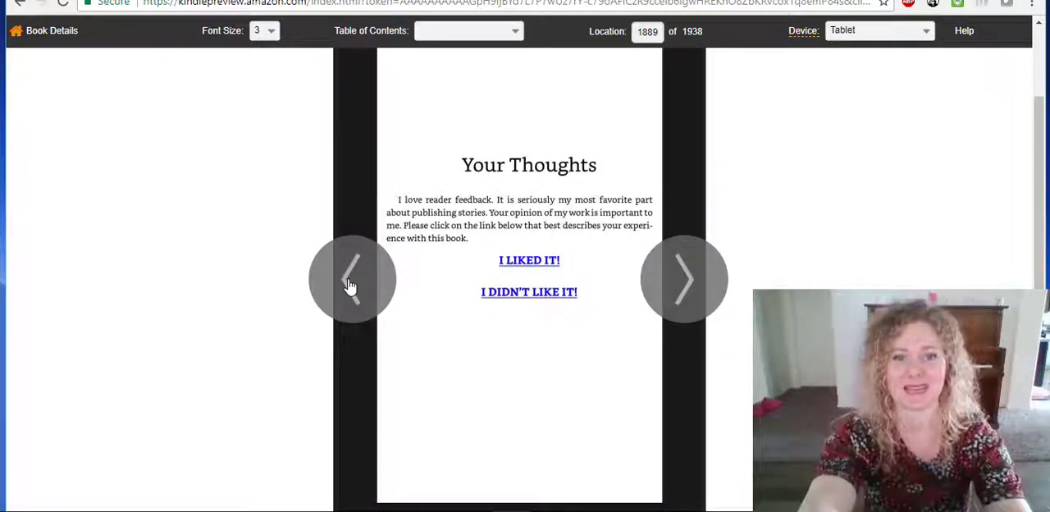
{"action": "left_click", "coordinate": [349, 284]}
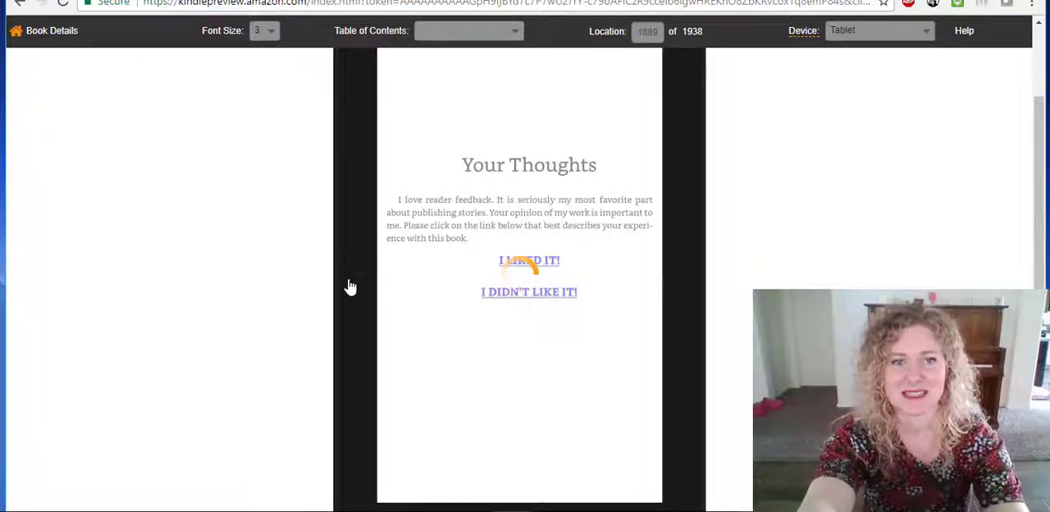
{"action": "left_click", "coordinate": [45, 33]}
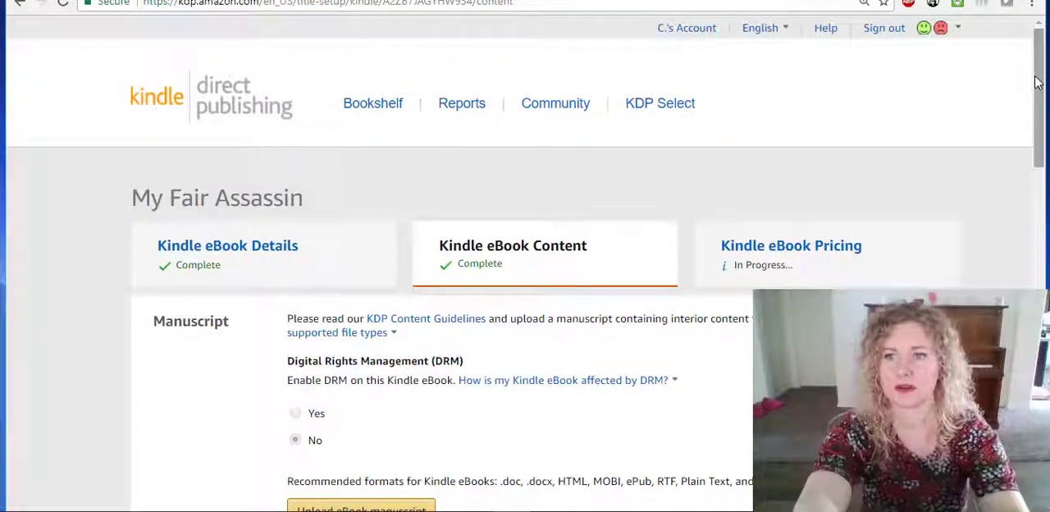
Read the explanation of what an ISBN is and check the optional ISBN and Publisher fields without changing them.
{"action": "left_click_drag", "start_coordinate": [1039, 88], "coordinate": [1004, 343]}
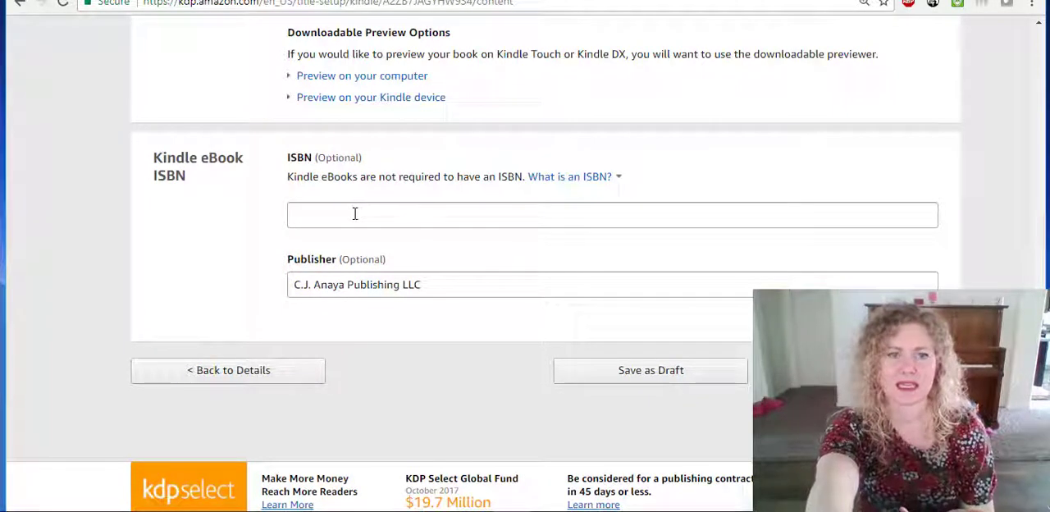
{"action": "left_click", "coordinate": [569, 178]}
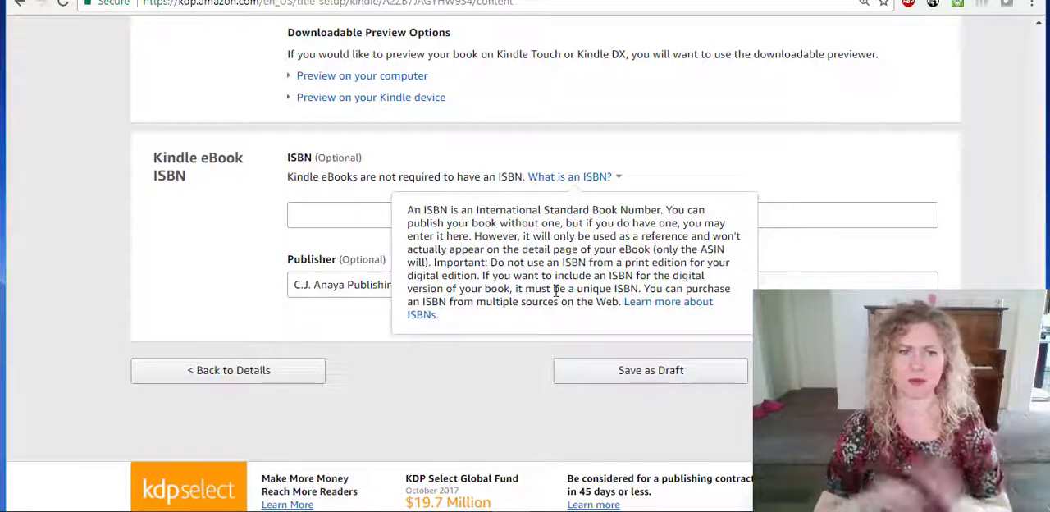
{"action": "left_click", "coordinate": [302, 211]}
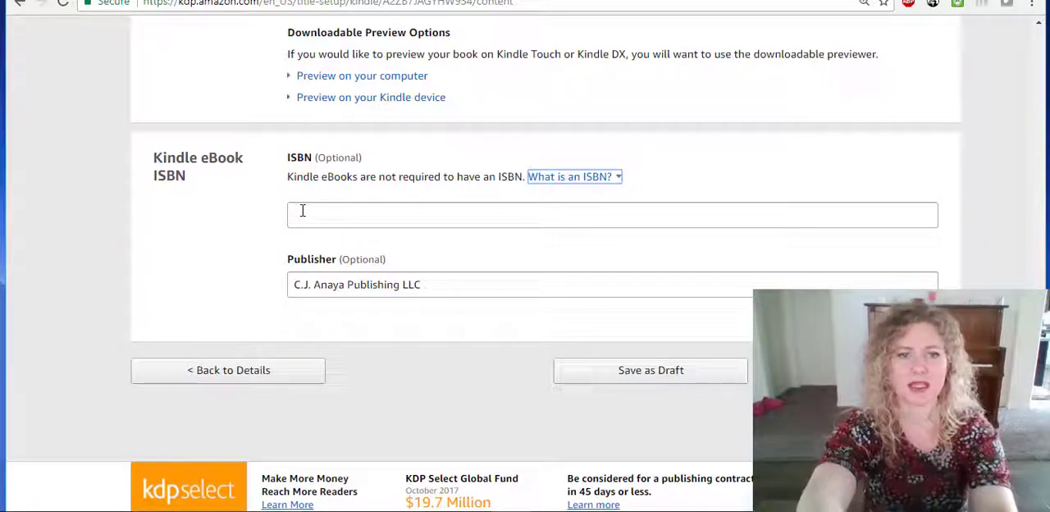
{"action": "left_click", "coordinate": [301, 212]}
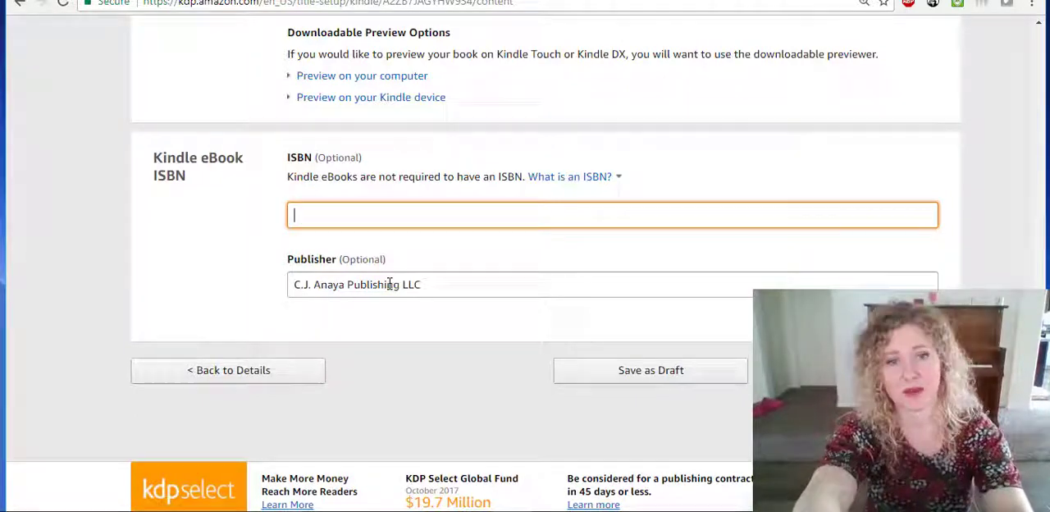
{"action": "left_click", "coordinate": [433, 286]}
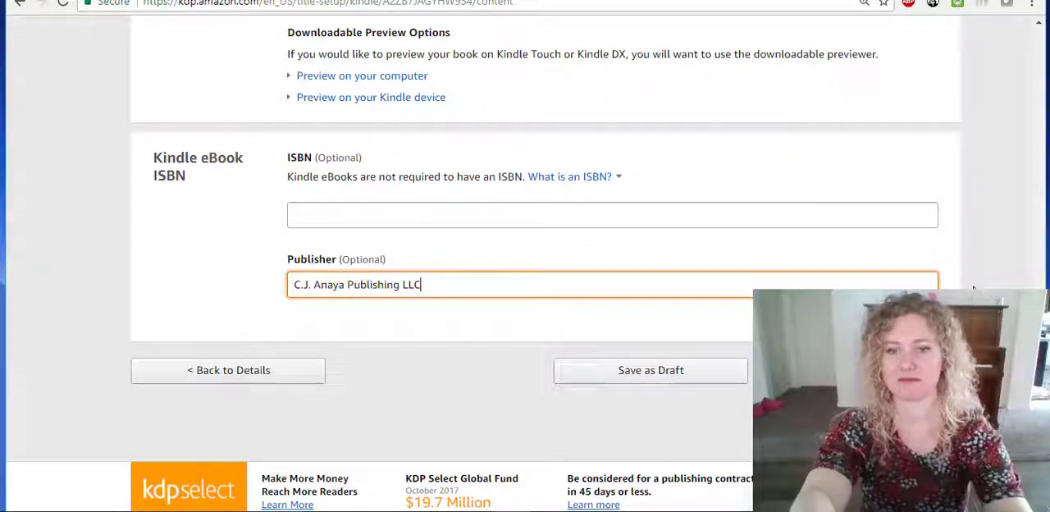
Move on to the Kindle eBook Pricing stage of My Fair Assassin.
{"action": "left_click_drag", "start_coordinate": [1039, 359], "coordinate": [1039, 60]}
{"action": "left_click", "coordinate": [789, 269]}
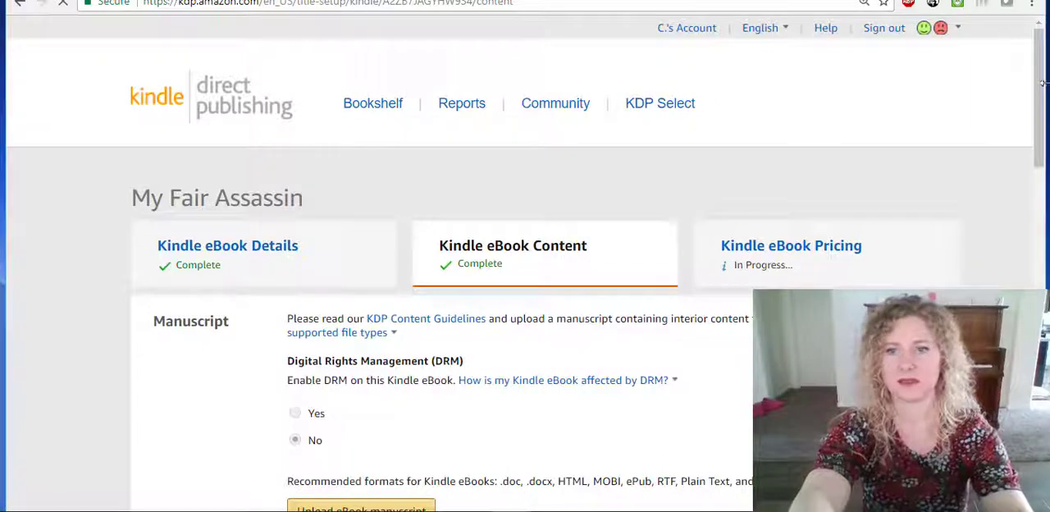
{"action": "left_click_drag", "start_coordinate": [1039, 85], "coordinate": [1014, 228]}
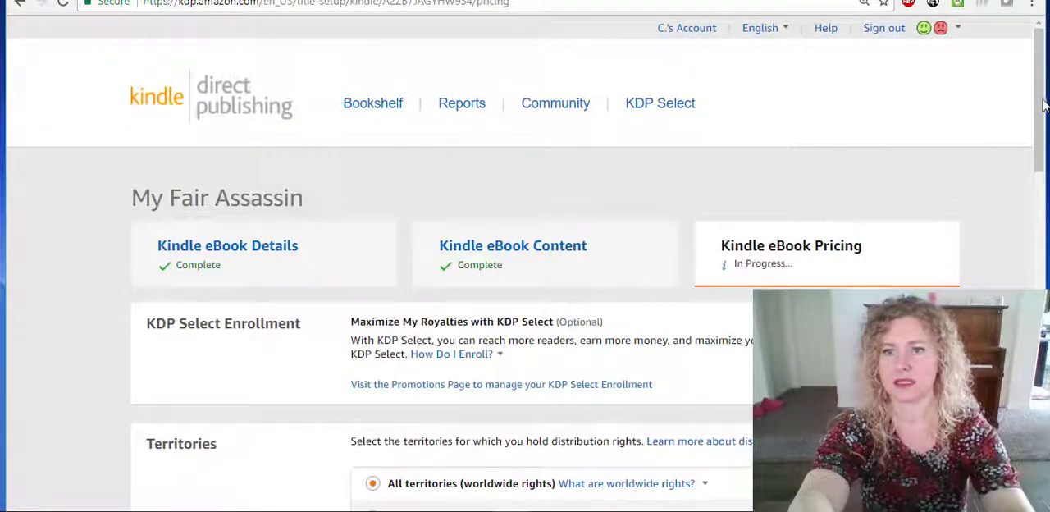
Look over the pricing stage from the publishing terms back up to KDP Select Enrollment, Territories and Royalty and Pricing.
{"action": "left_click_drag", "start_coordinate": [1042, 105], "coordinate": [1042, 195]}
{"action": "scroll", "coordinate": [829, 227], "scroll_direction": "down", "scroll_amount": 15}
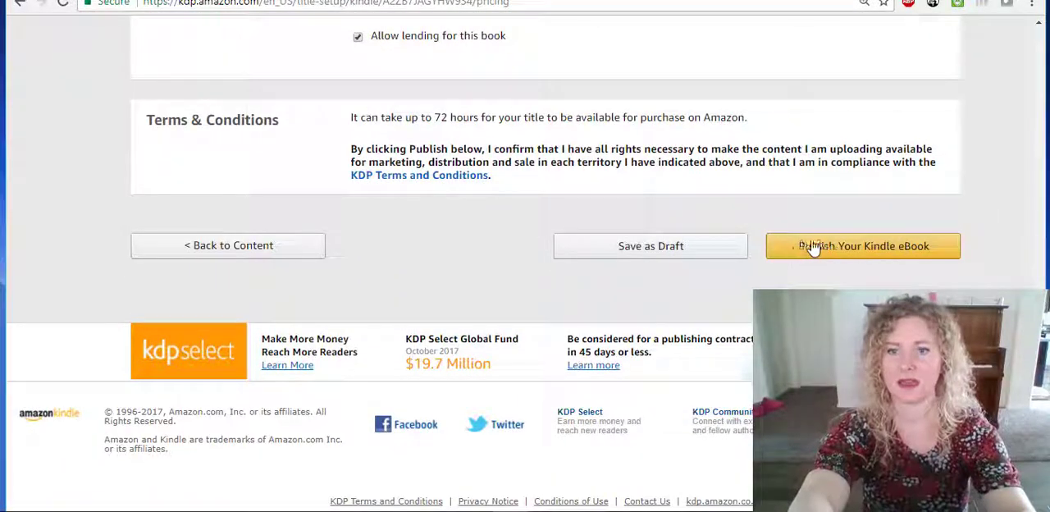
{"action": "left_click_drag", "start_coordinate": [1041, 417], "coordinate": [1048, 147]}
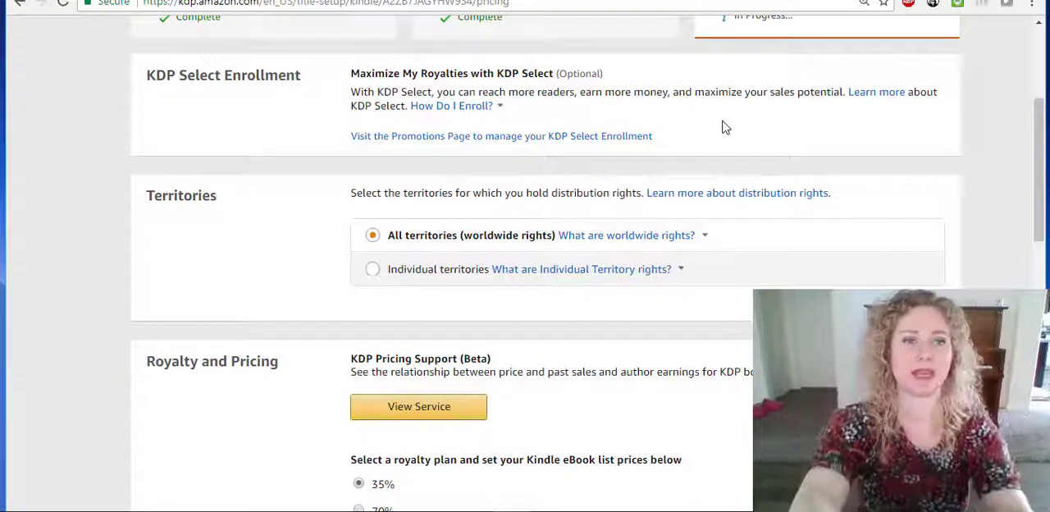
View the Kindle Unlimited offer on the Amazon page of Double Booked and return to the eBook pricing stage.
{"action": "left_click", "coordinate": [225, 0]}
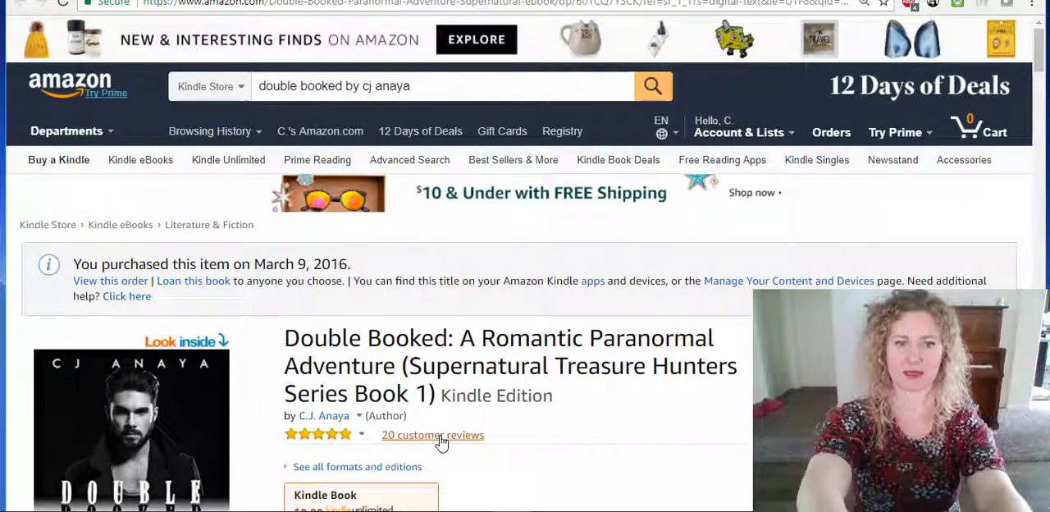
{"action": "scroll", "coordinate": [683, 180], "scroll_direction": "down", "scroll_amount": 4}
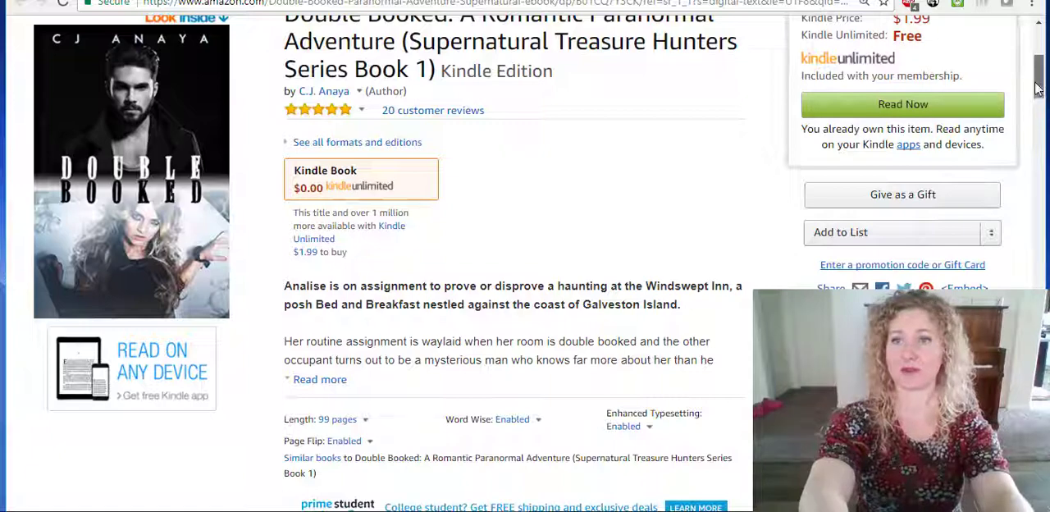
{"action": "left_click_drag", "start_coordinate": [1038, 84], "coordinate": [1038, 65]}
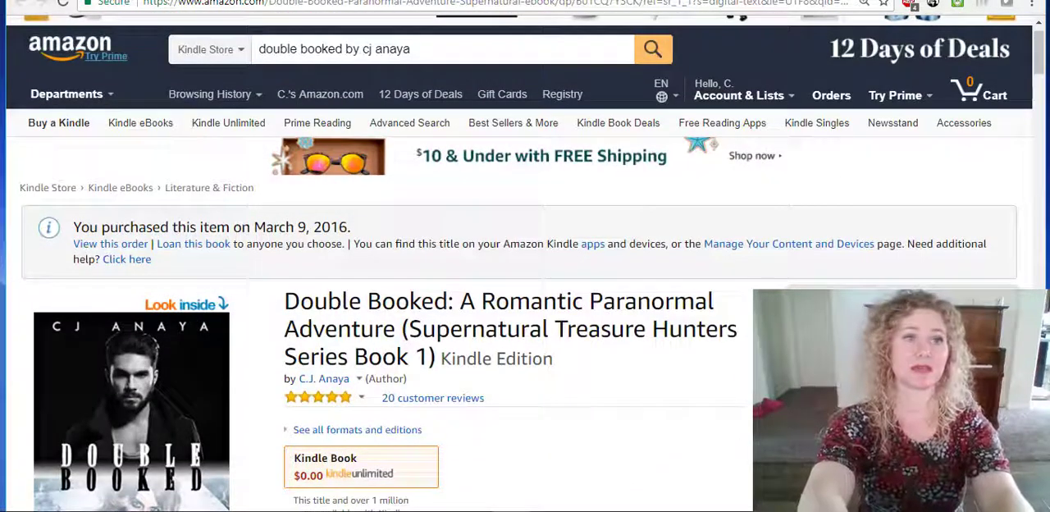
{"action": "left_click", "coordinate": [76, 0]}
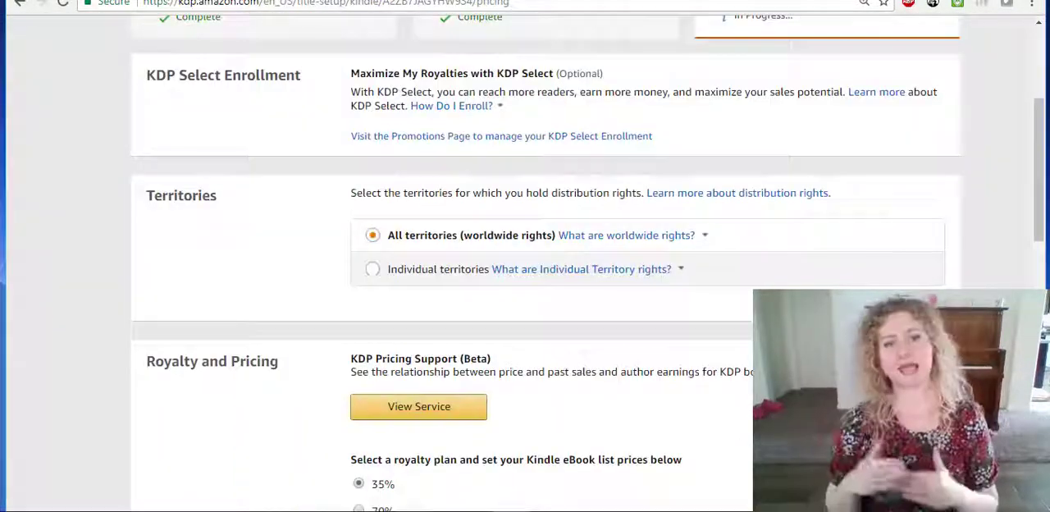
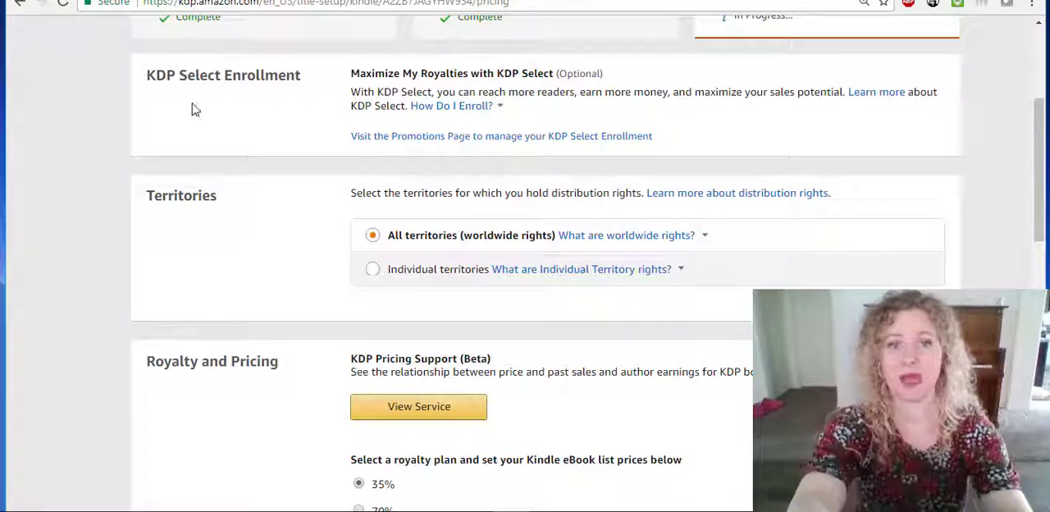
Review Territories, Royalty and Pricing, Matchbook, Book Lending, Terms & Conditions and the publish option, and return to the start of the pricing page.
{"action": "left_click_drag", "start_coordinate": [1038, 138], "coordinate": [1036, 174]}
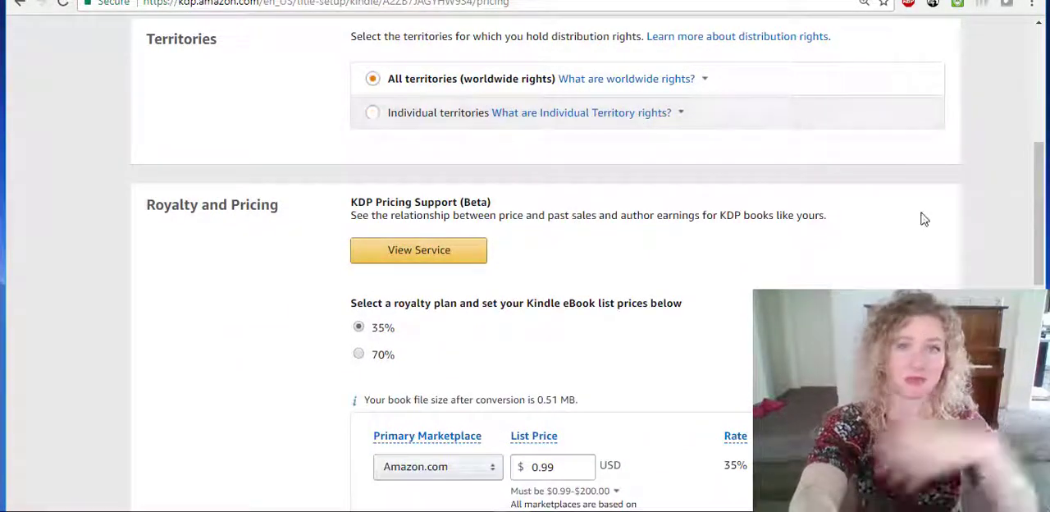
{"action": "left_click_drag", "start_coordinate": [1045, 186], "coordinate": [1036, 259]}
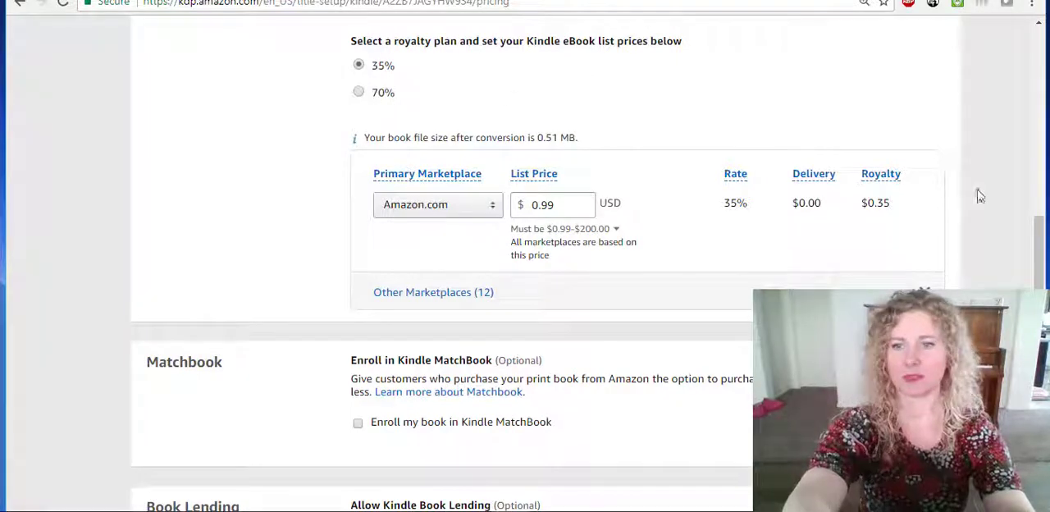
{"action": "left_click_drag", "start_coordinate": [1040, 277], "coordinate": [1040, 352]}
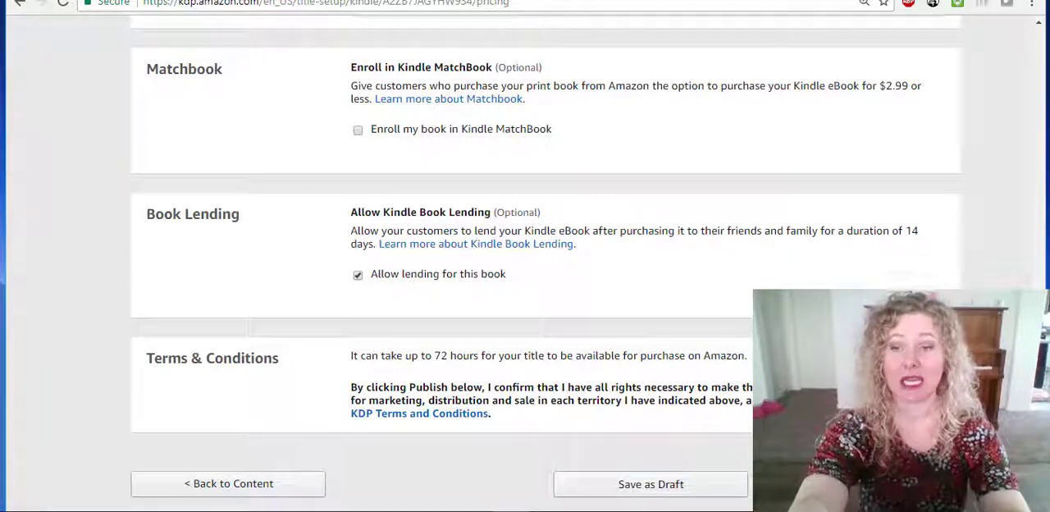
{"action": "scroll", "coordinate": [525, 263], "scroll_direction": "down", "scroll_amount": 3}
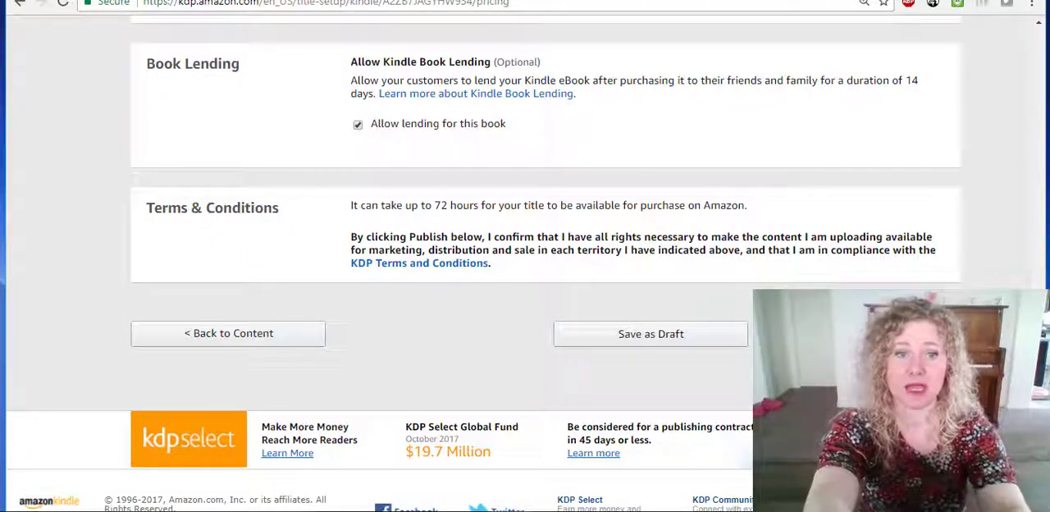
{"action": "scroll", "coordinate": [437, 258], "scroll_direction": "down", "scroll_amount": 1}
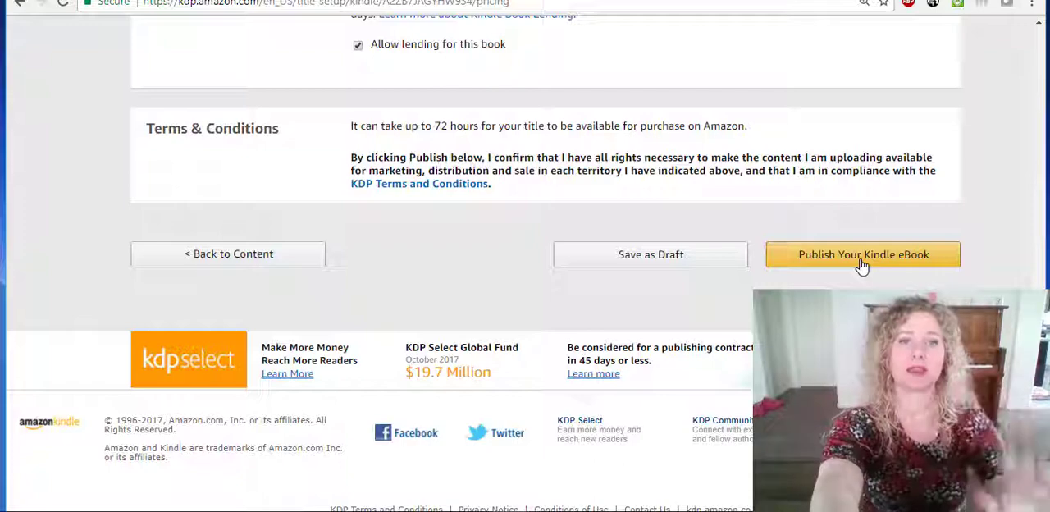
{"action": "scroll", "coordinate": [863, 254], "scroll_direction": "up", "scroll_amount": 7}
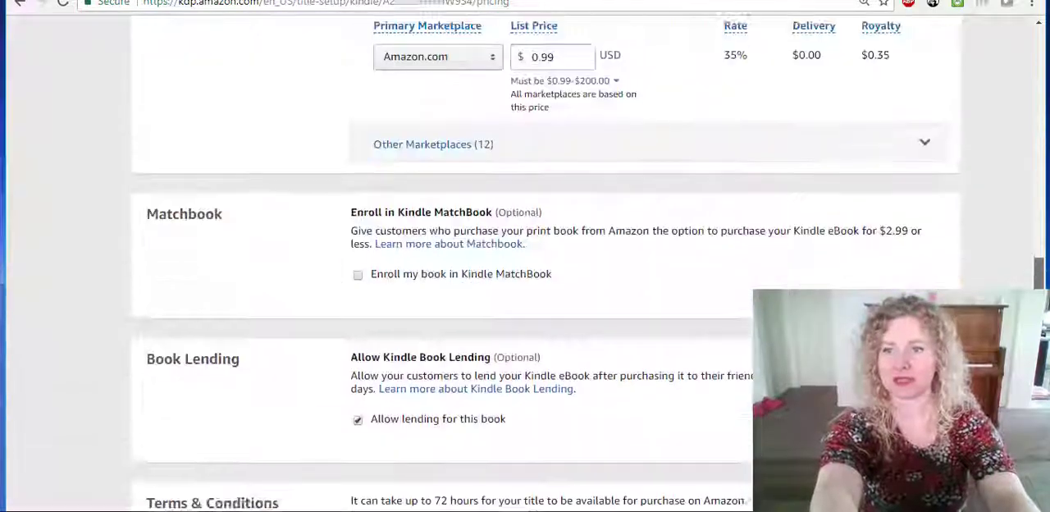
{"action": "scroll", "coordinate": [1046, 187], "scroll_direction": "up", "scroll_amount": 2}
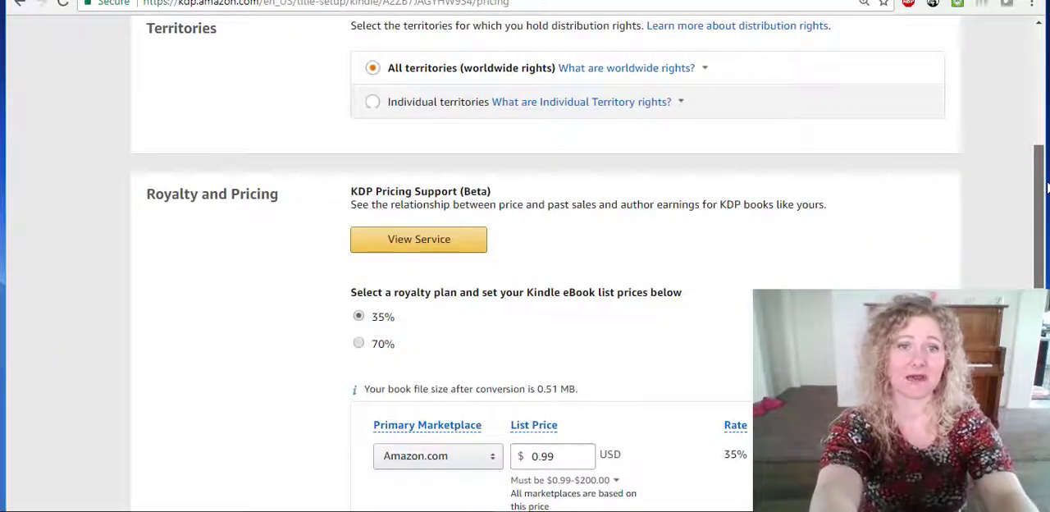
{"action": "scroll", "coordinate": [1046, 187], "scroll_direction": "up", "scroll_amount": 3}
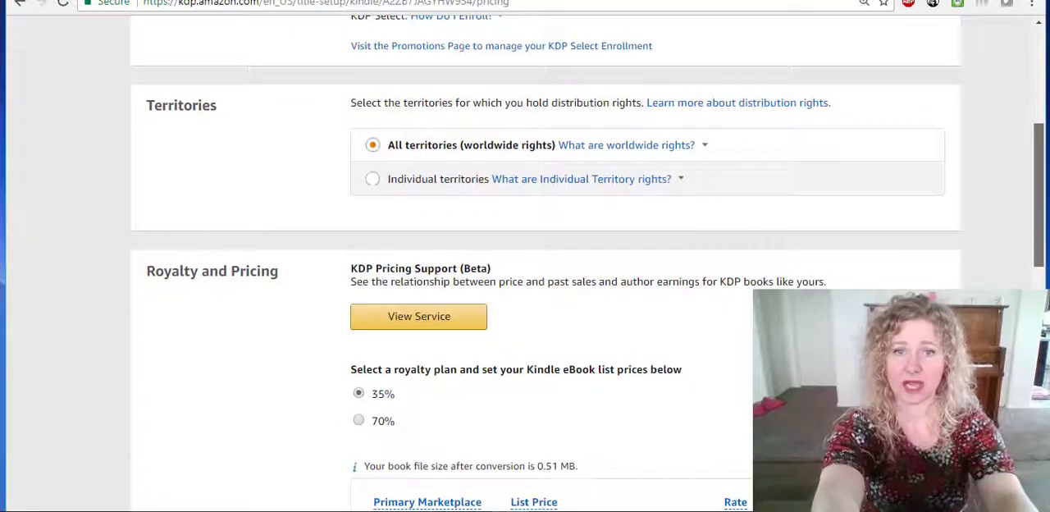
{"action": "scroll", "coordinate": [1047, 66], "scroll_direction": "up", "scroll_amount": 2}
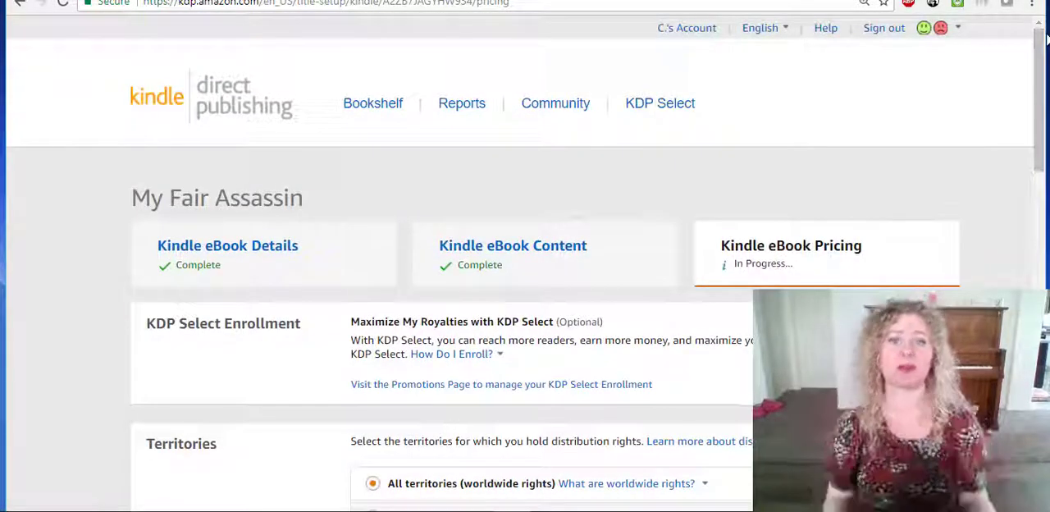